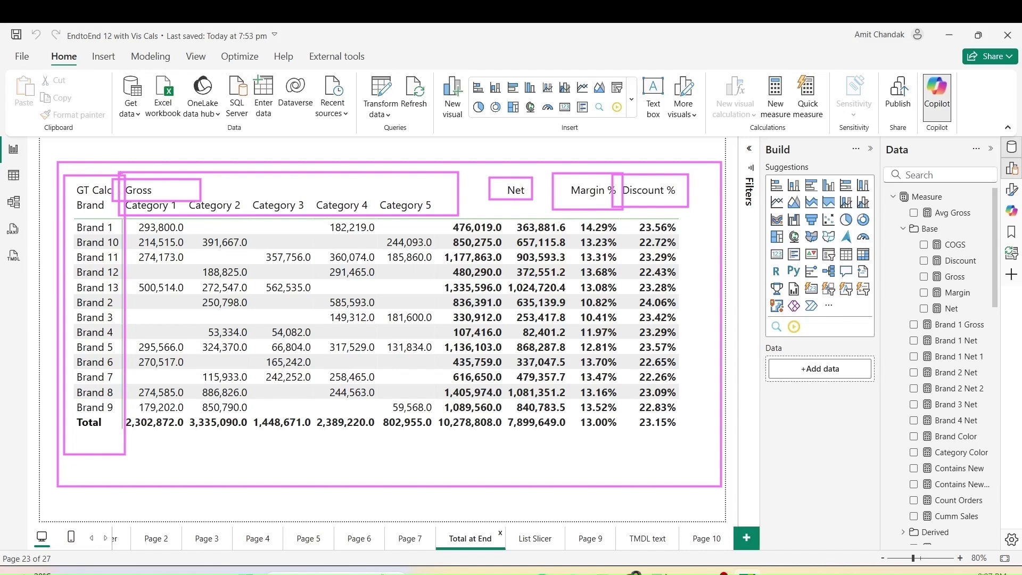
- Examine the Gross and Net calculation item formulas of the GT Only calculation group in the model view
{"action": "key", "text": "Escape"}
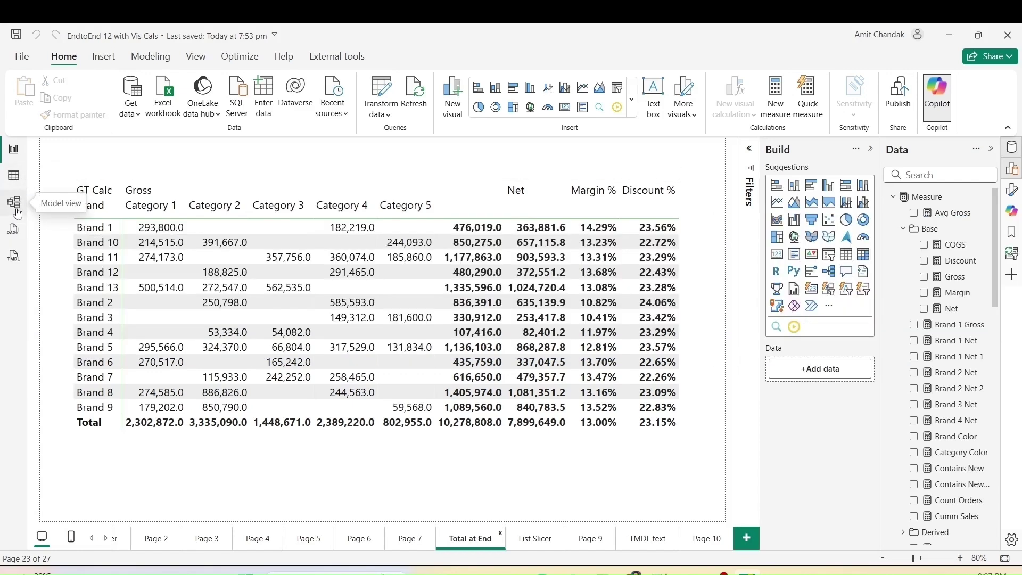
{"action": "left_click", "coordinate": [15, 205]}
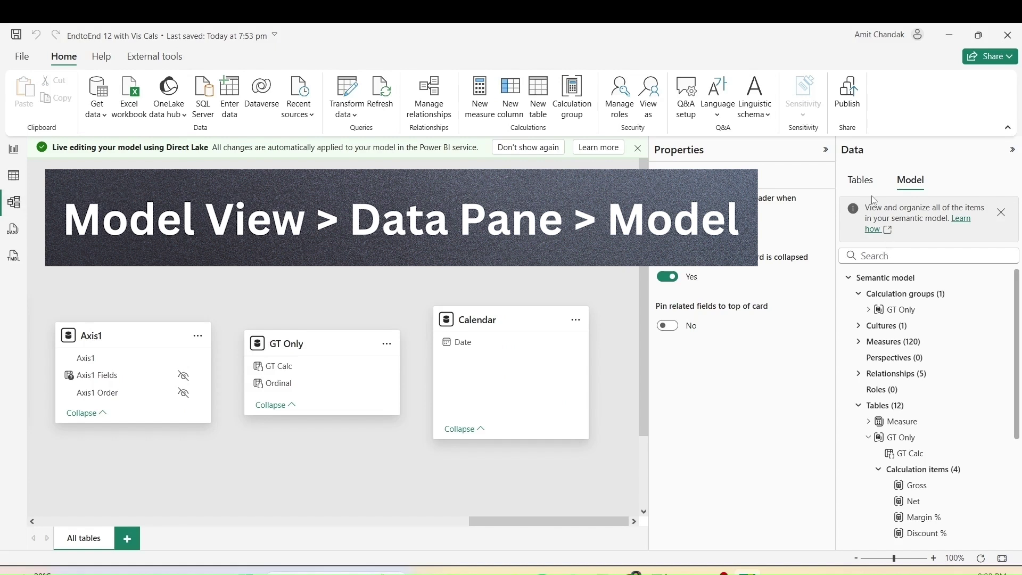
{"action": "left_click", "coordinate": [857, 182]}
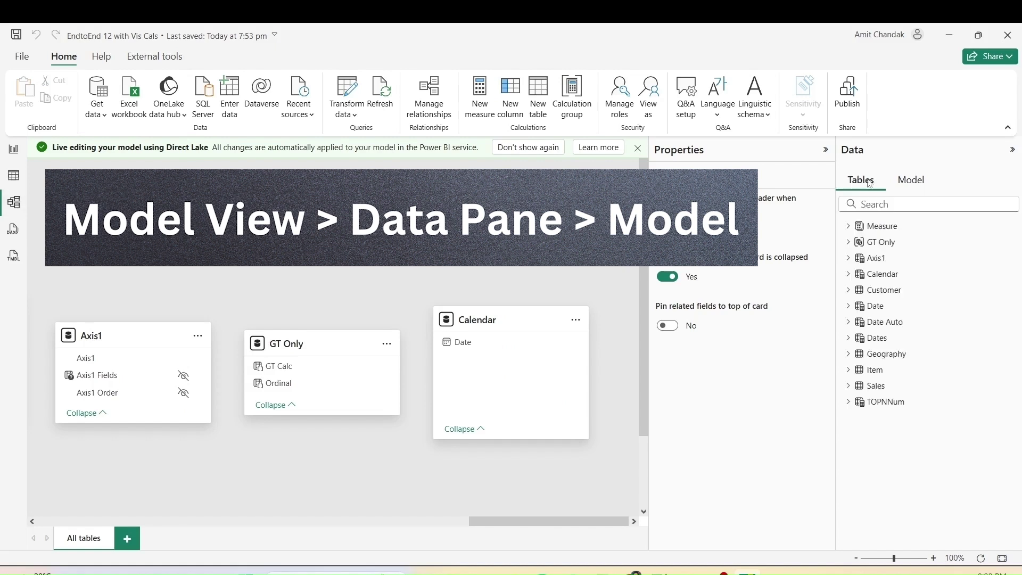
{"action": "left_click", "coordinate": [918, 185]}
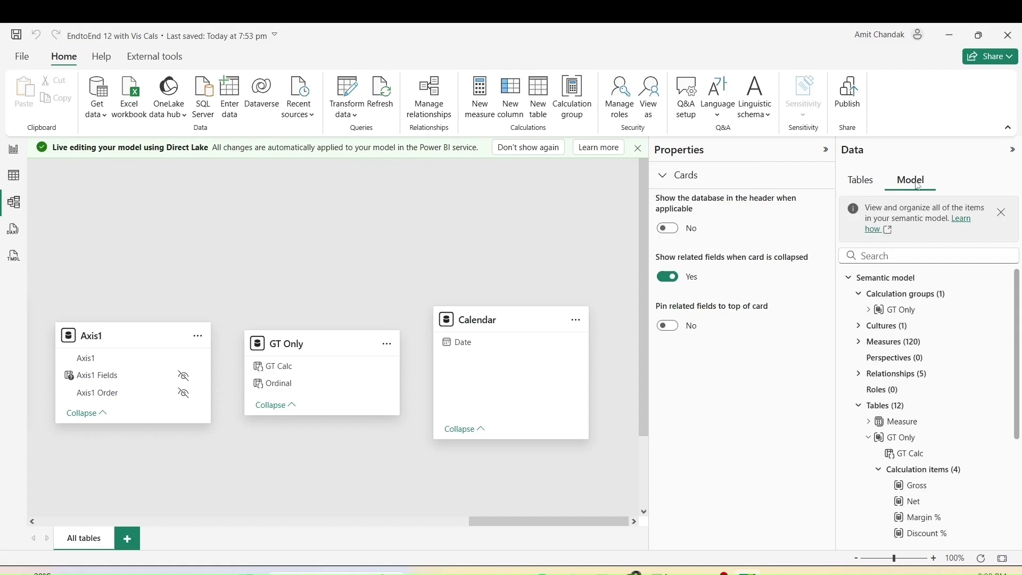
{"action": "left_click", "coordinate": [869, 310]}
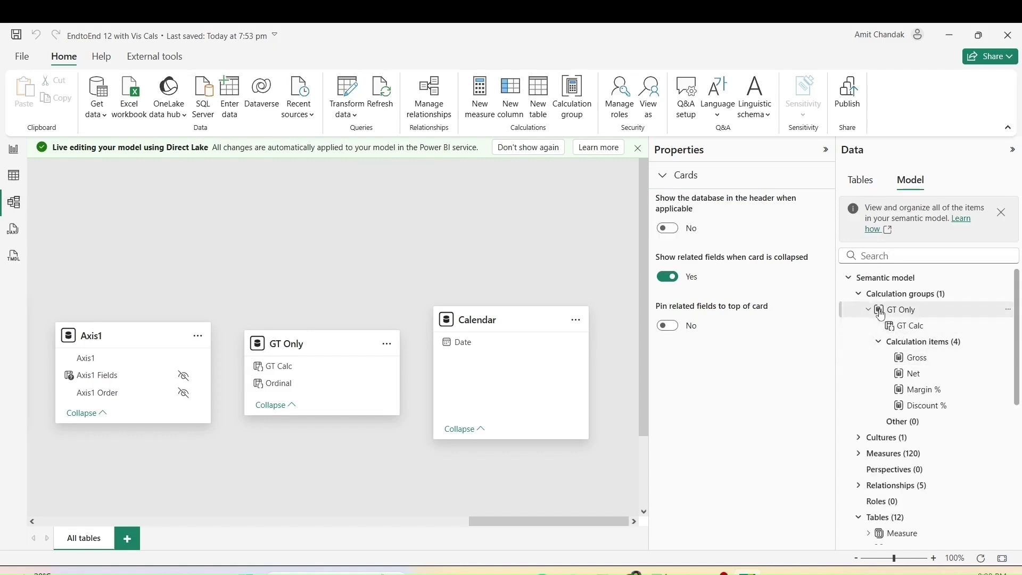
{"action": "left_click", "coordinate": [915, 363]}
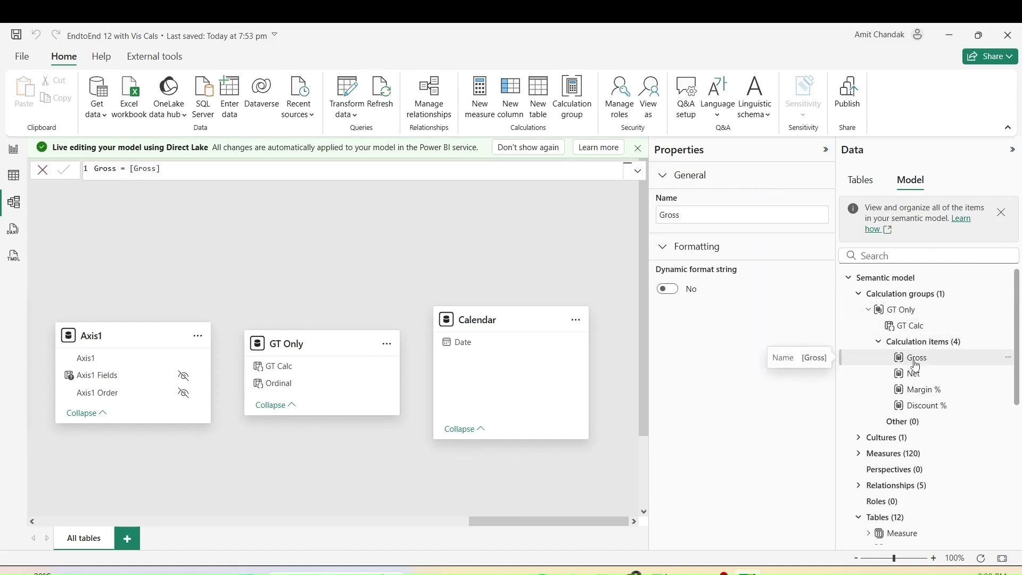
{"action": "left_click", "coordinate": [913, 373]}
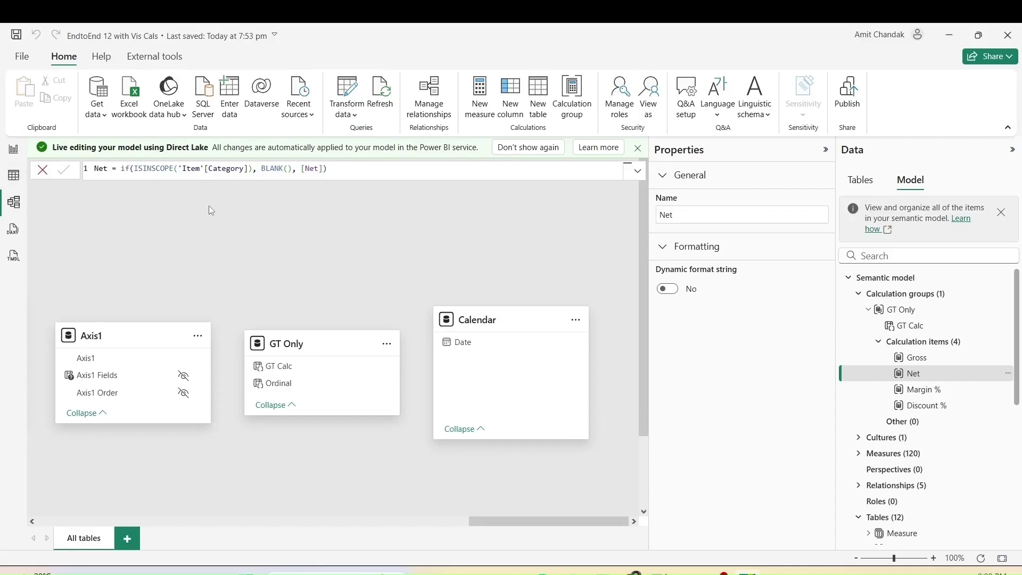
- Add a new report page with a matrix visual enlarged to fill most of the canvas
{"action": "left_click", "coordinate": [15, 152]}
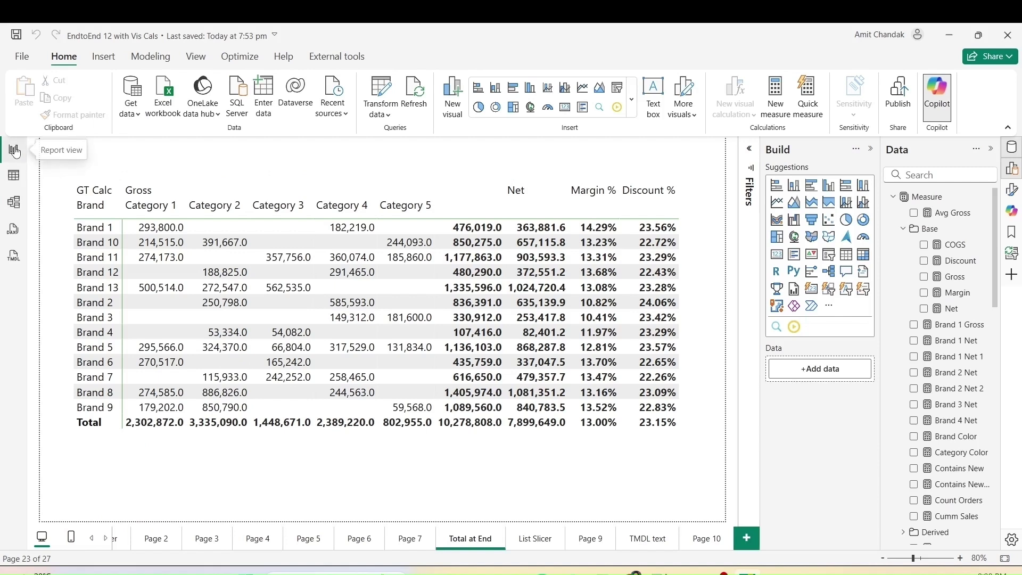
{"action": "left_click", "coordinate": [746, 539]}
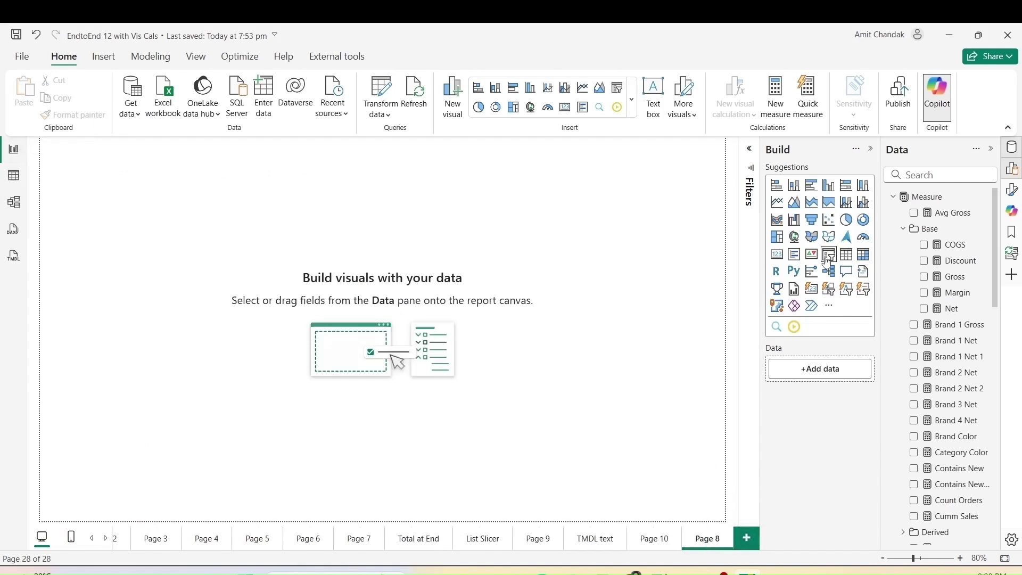
{"action": "left_click", "coordinate": [863, 254]}
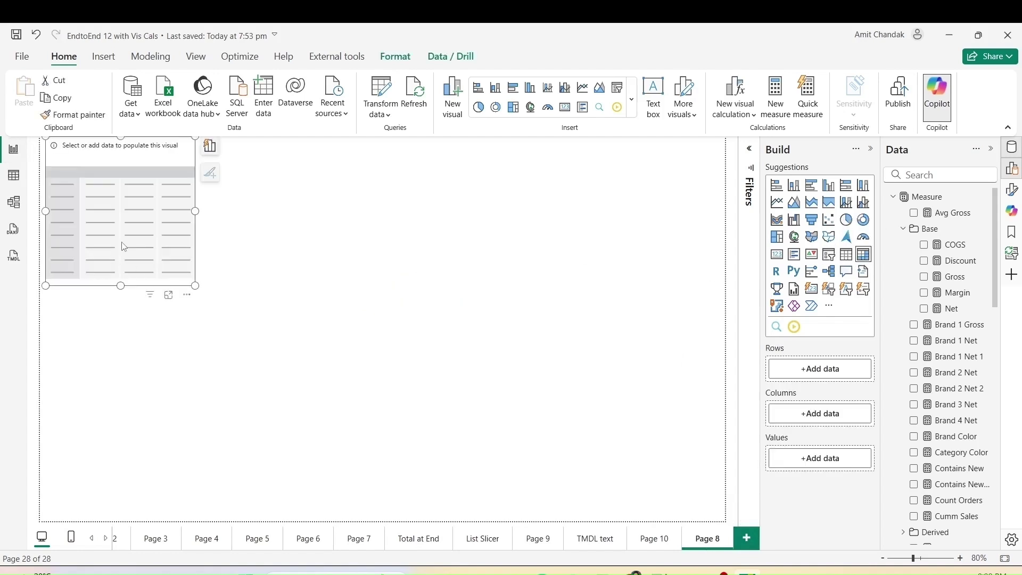
{"action": "left_click_drag", "start_coordinate": [124, 247], "coordinate": [144, 277]}
{"action": "left_click_drag", "start_coordinate": [215, 318], "coordinate": [724, 519]}
- Populate the matrix with Brand as rows, Category as columns, and the Net and Gross measures as values
{"action": "scroll", "coordinate": [939, 373], "scroll_direction": "down", "scroll_amount": 10}
{"action": "left_click_drag", "start_coordinate": [946, 444], "coordinate": [823, 368]}
{"action": "left_click_drag", "start_coordinate": [951, 492], "coordinate": [830, 436]}
{"action": "scroll", "coordinate": [946, 308], "scroll_direction": "up", "scroll_amount": 10}
{"action": "left_click_drag", "start_coordinate": [947, 309], "coordinate": [831, 503]}
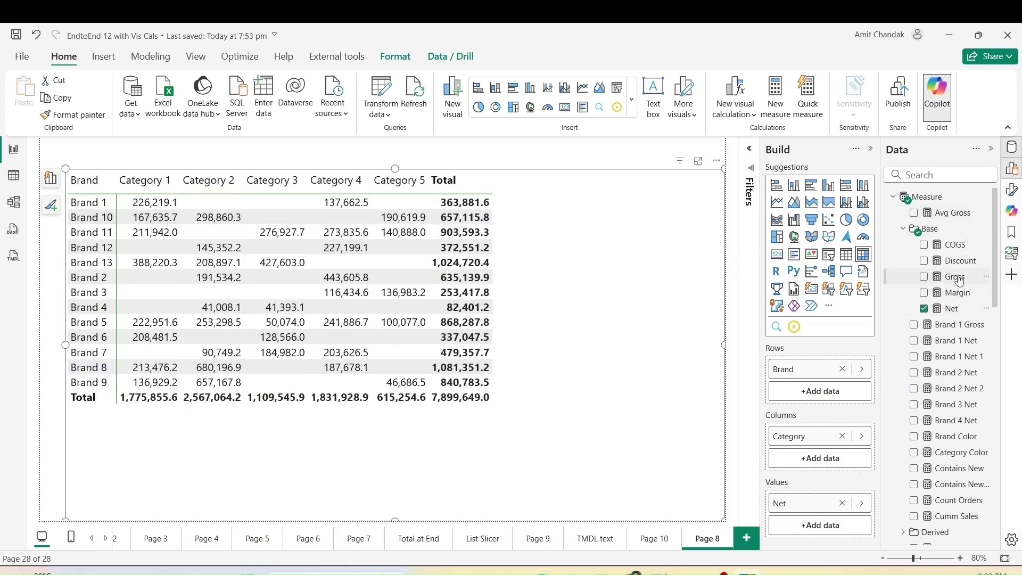
{"action": "left_click_drag", "start_coordinate": [954, 276], "coordinate": [830, 530]}
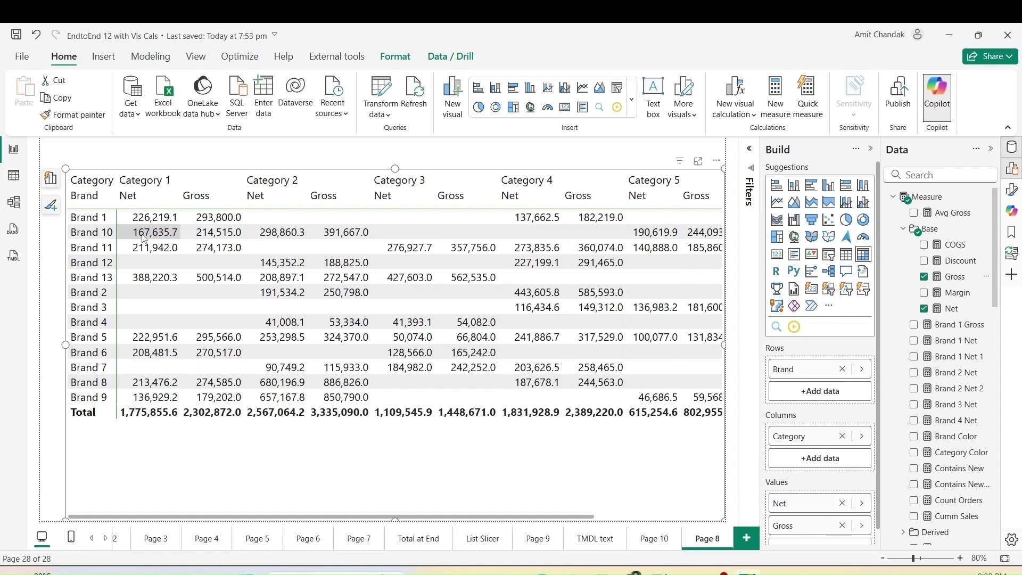
- Turn on per-column-level settings for the matrix's column subtotals and check the available column levels
{"action": "left_click", "coordinate": [1013, 197]}
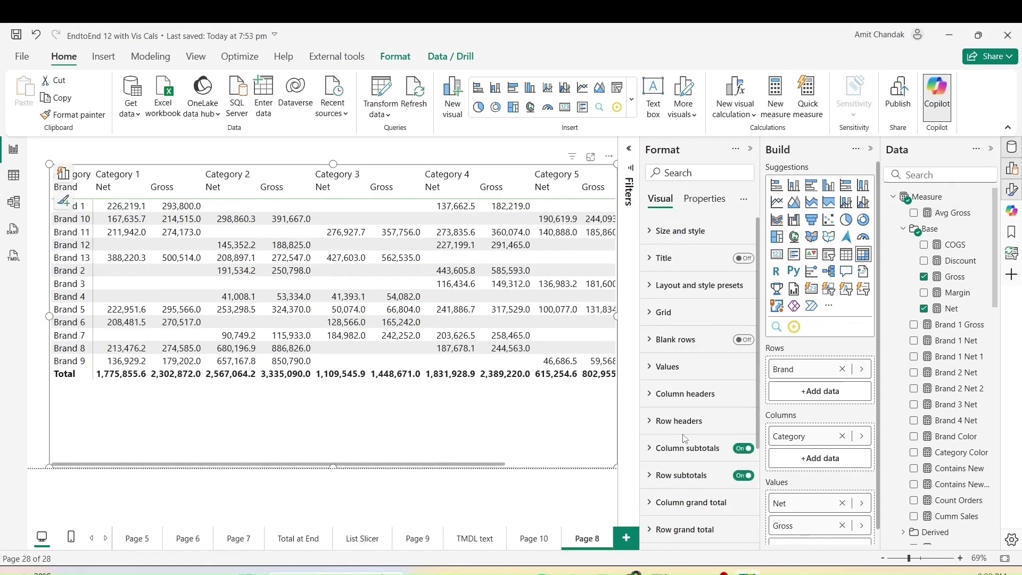
{"action": "left_click", "coordinate": [652, 448]}
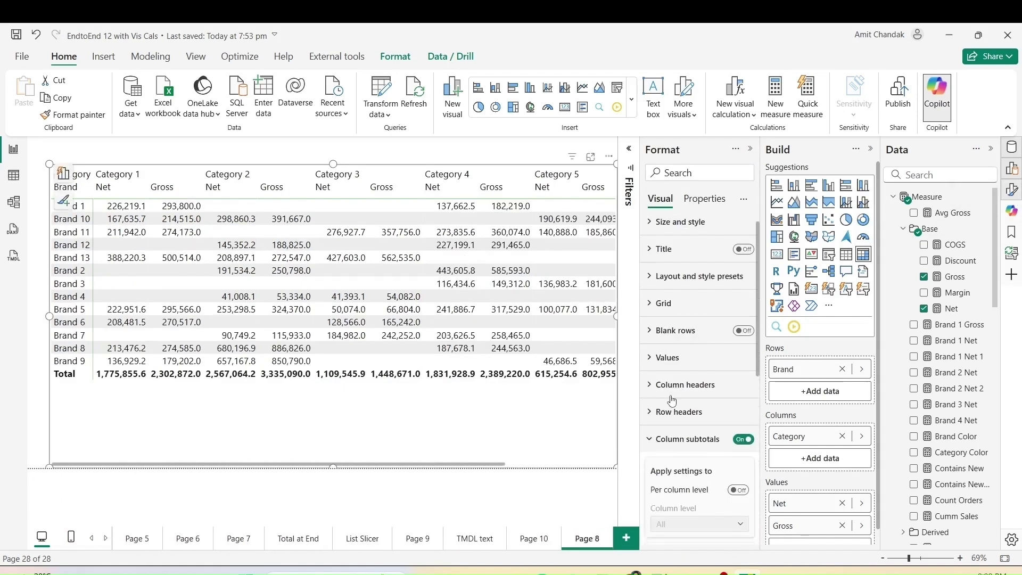
{"action": "left_click", "coordinate": [738, 366]}
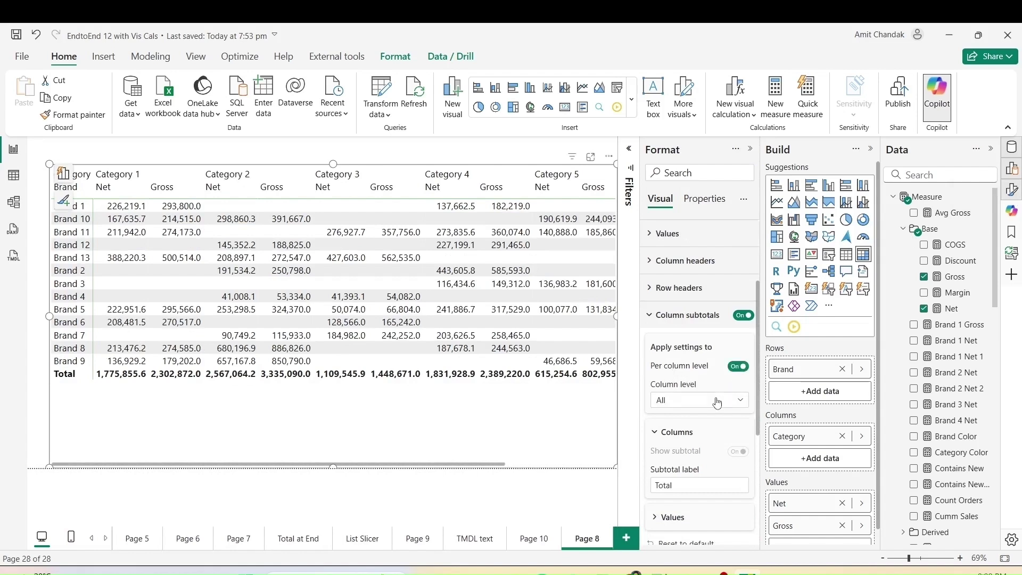
{"action": "left_click", "coordinate": [717, 402]}
{"action": "left_click", "coordinate": [717, 403]}
{"action": "left_click", "coordinate": [751, 149]}
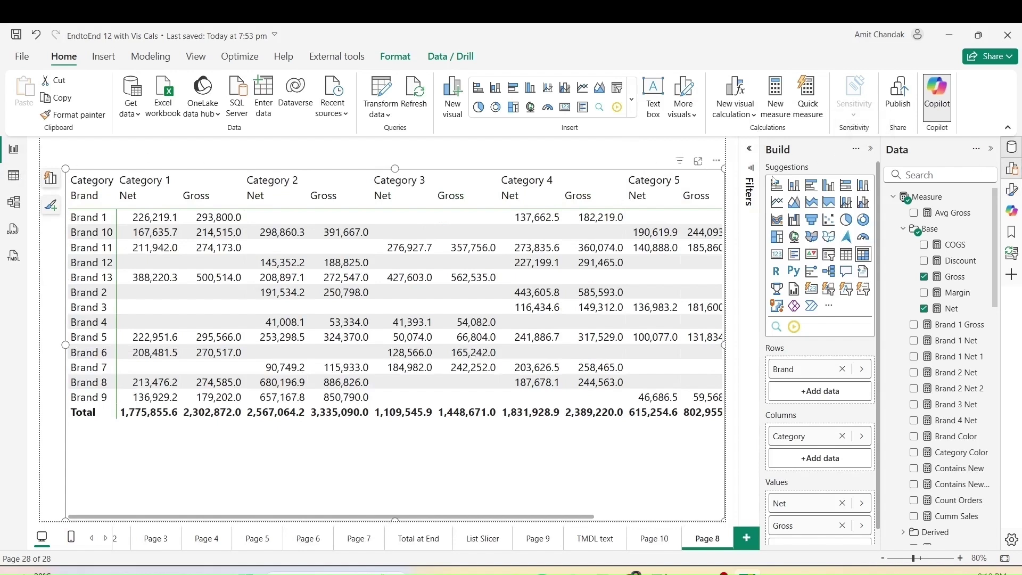
- Create a new calculation group in the semantic model from the model view
{"action": "left_click", "coordinate": [20, 209]}
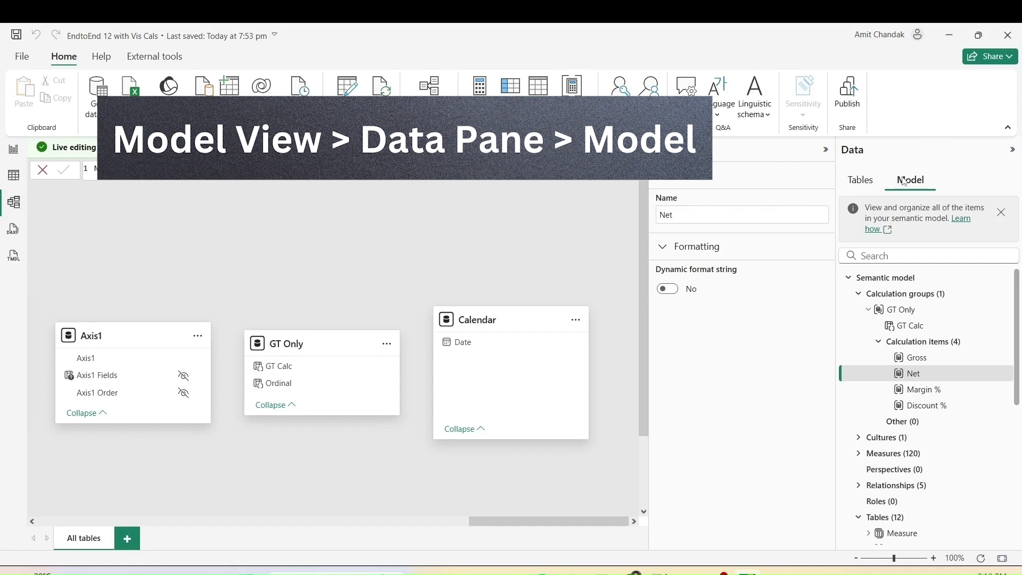
{"action": "left_click", "coordinate": [935, 294]}
{"action": "right_click", "coordinate": [924, 294]}
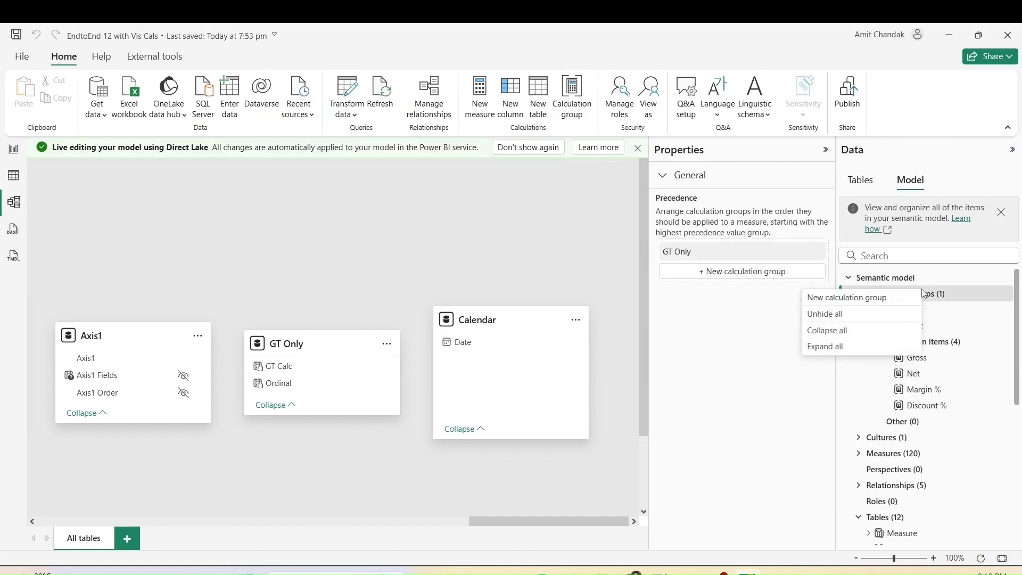
{"action": "left_click", "coordinate": [872, 297]}
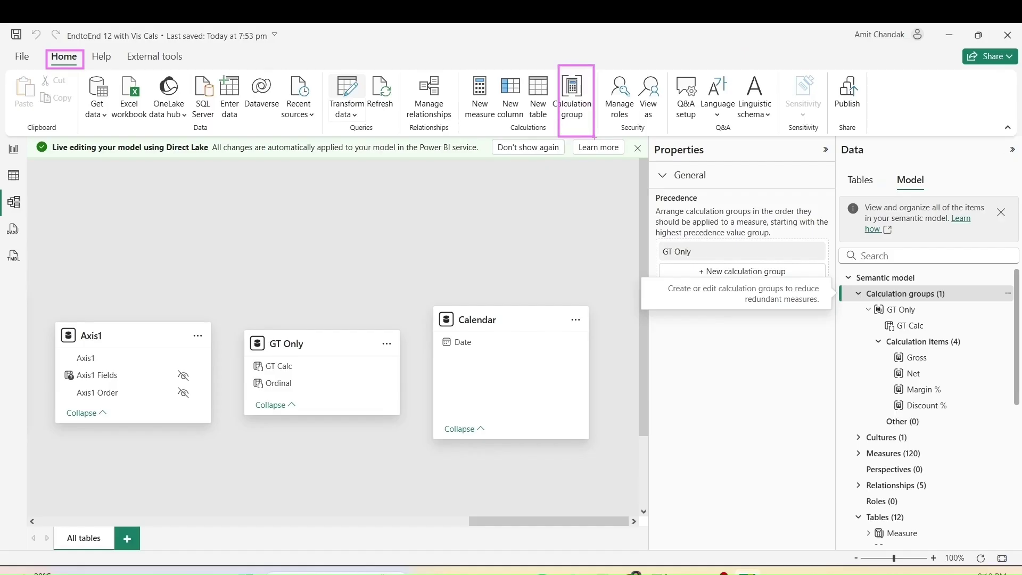
{"action": "left_click", "coordinate": [580, 105]}
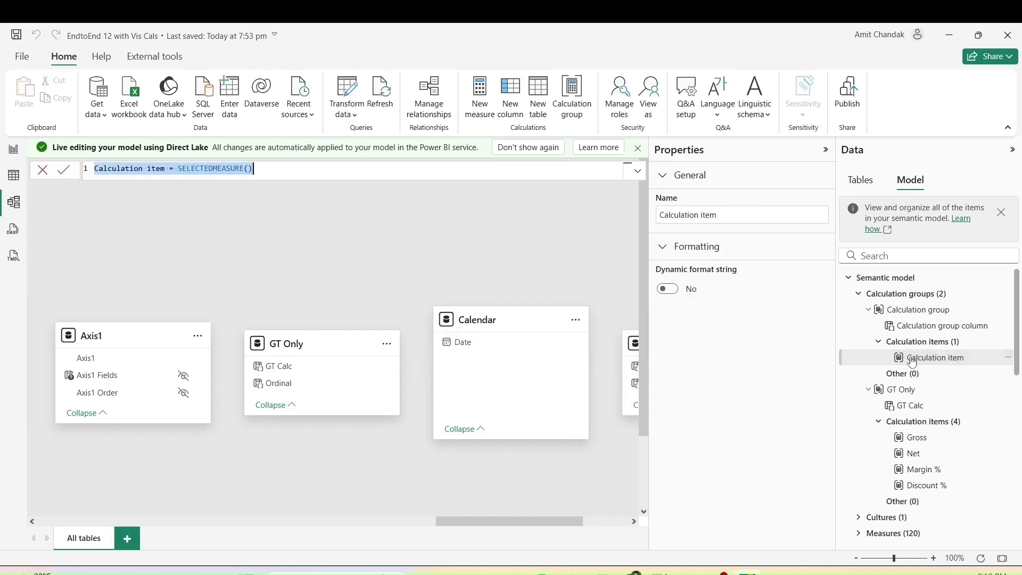
- Rename the new calculation group's column as GT Selective CG
{"action": "left_click", "coordinate": [914, 329]}
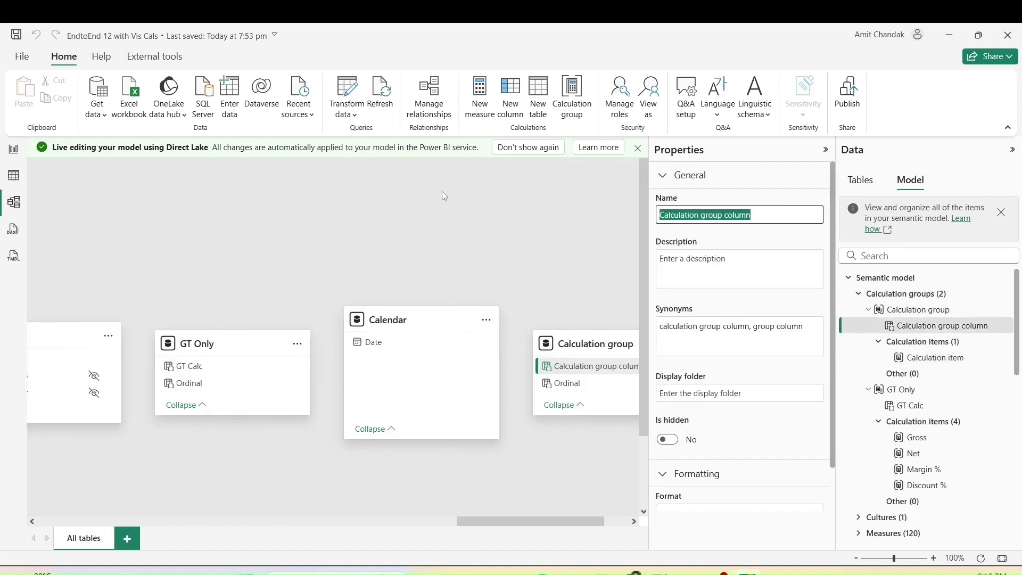
{"action": "type", "text": "GT "}
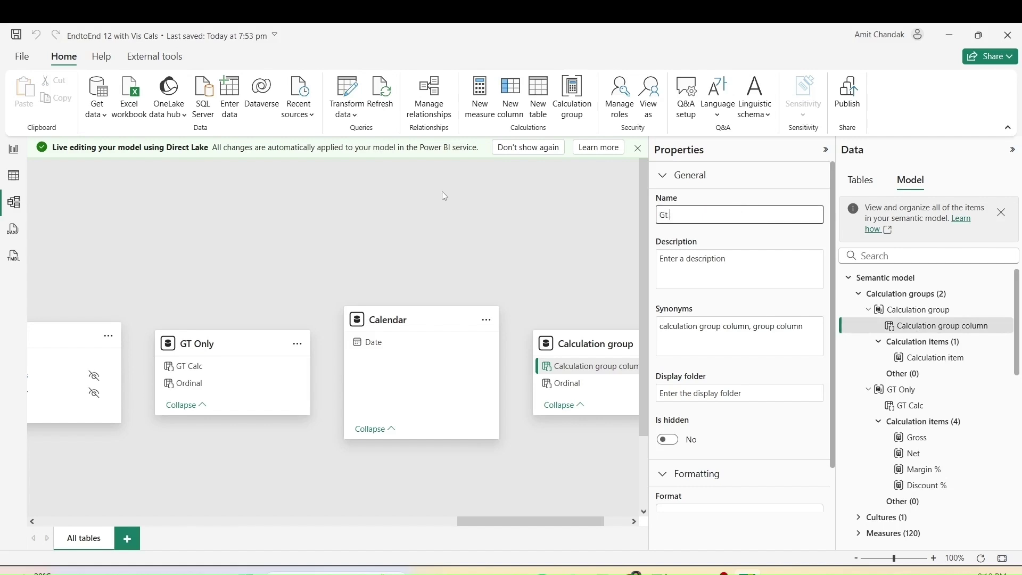
{"action": "type", "text": "Selective CG"}
{"action": "key", "text": "Return"}
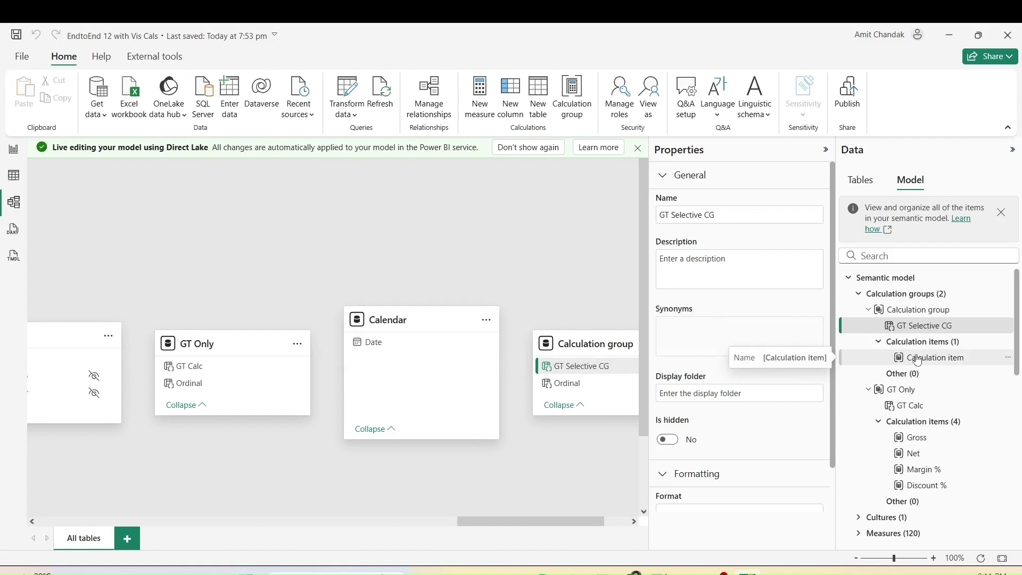
- Define the new group's default calculation item as Gross = [Gross]
{"action": "left_click", "coordinate": [917, 359]}
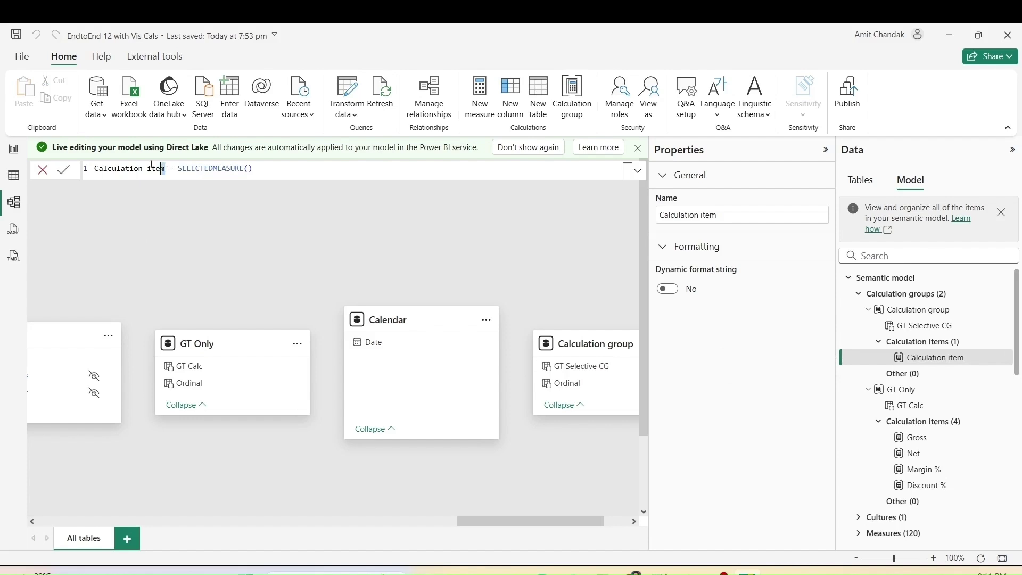
{"action": "left_click_drag", "start_coordinate": [165, 168], "coordinate": [94, 168]}
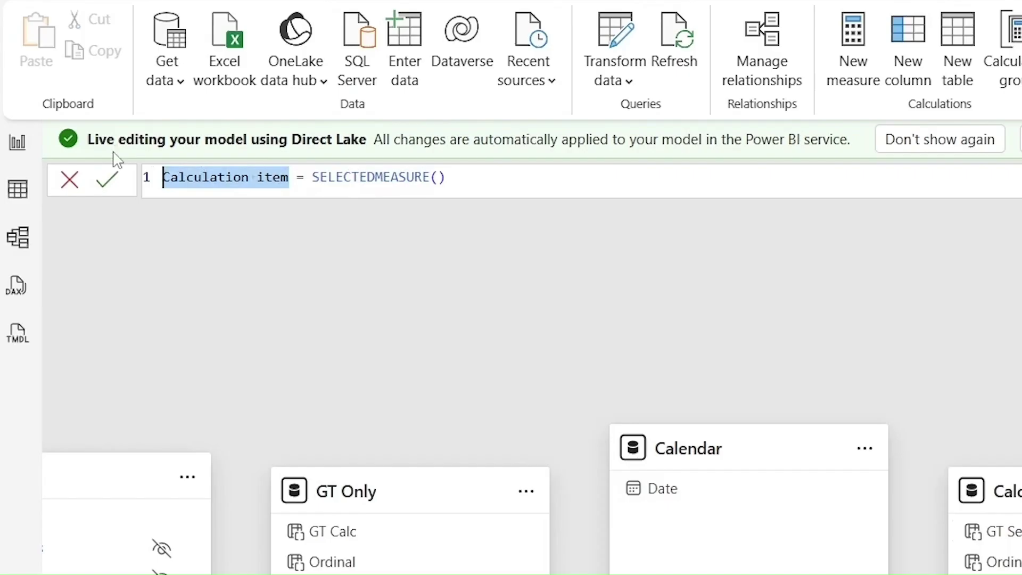
{"action": "type", "text": "Gross"}
{"action": "key", "text": "Right"}
{"action": "key", "text": "Right"}
{"action": "key", "text": "Right"}
{"action": "key", "text": "shift+End"}
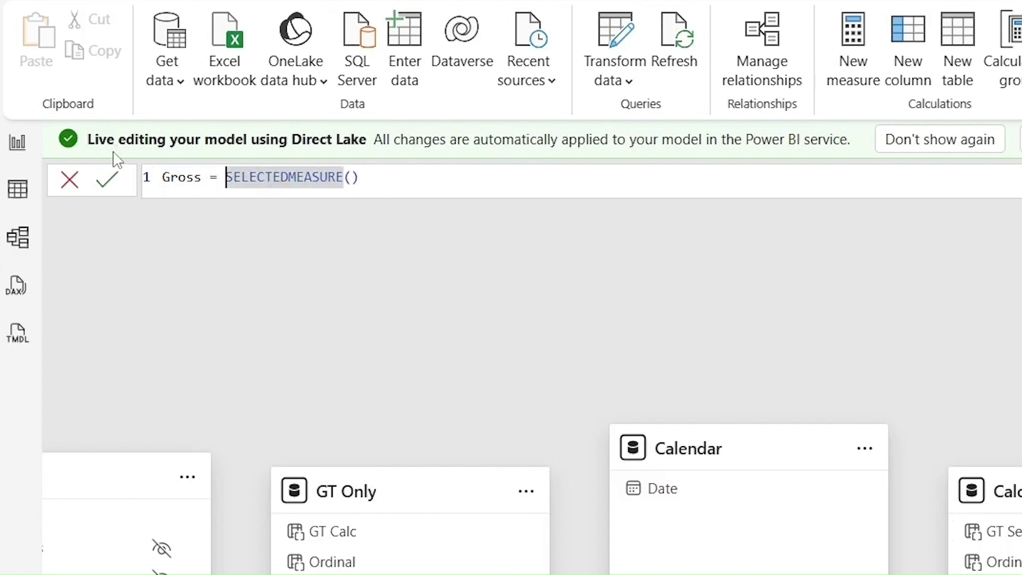
{"action": "type", "text": "["}
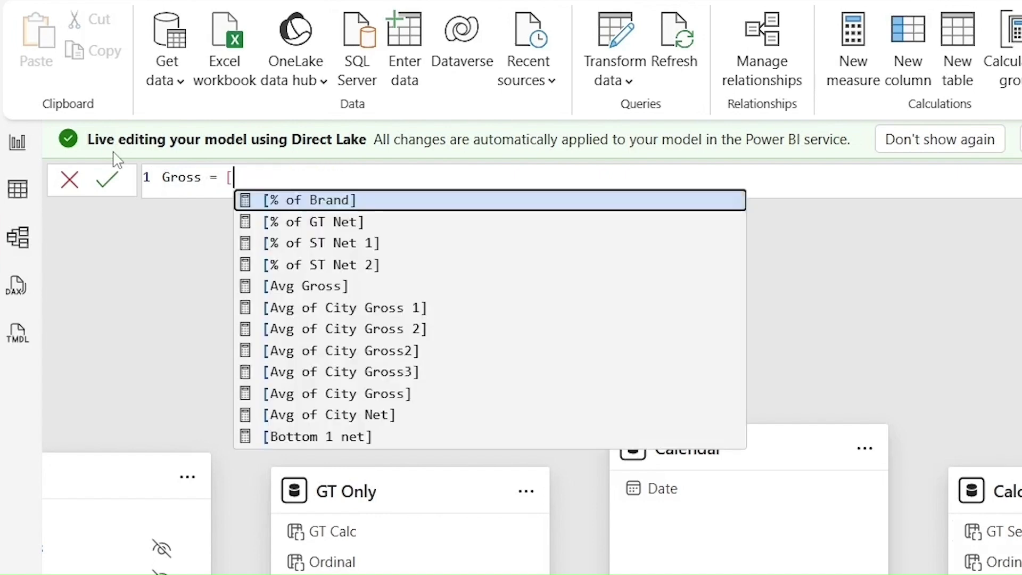
{"action": "type", "text": "Gross]"}
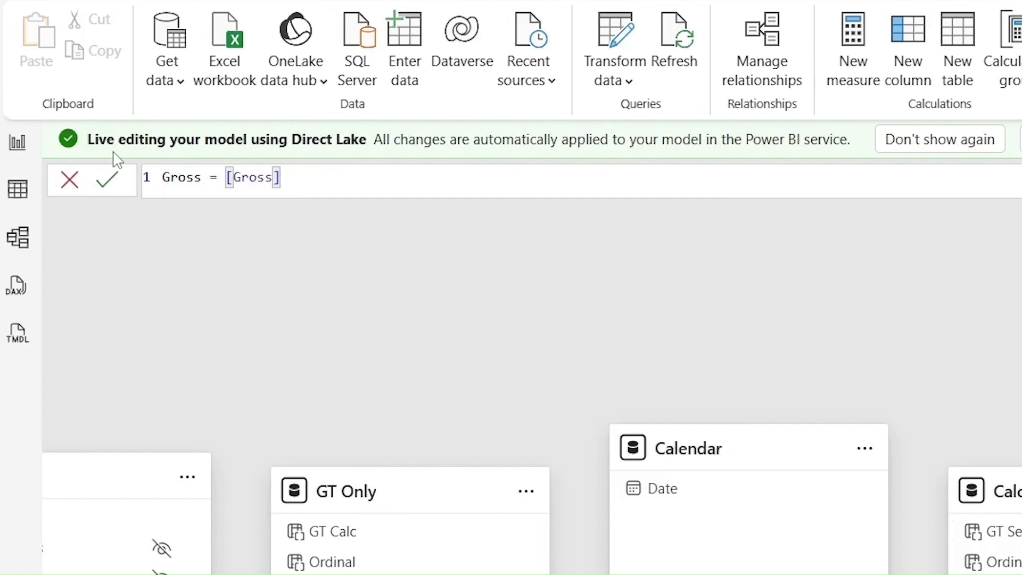
{"action": "key", "text": "Return"}
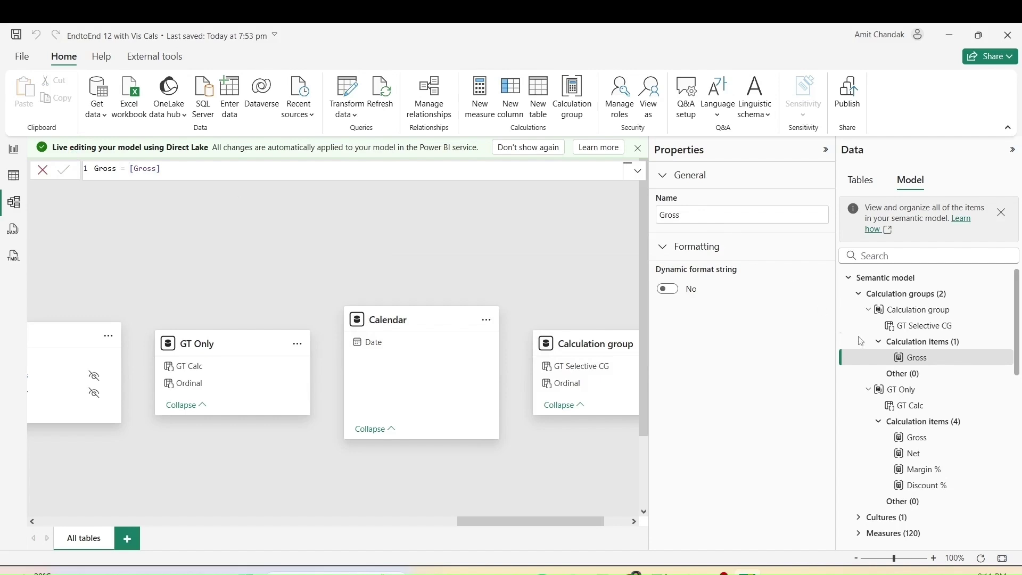
- Add a second calculation item to the new calculation group, name it Net and clear its default SELECTEDMEASURE() expression
{"action": "left_click", "coordinate": [918, 344]}
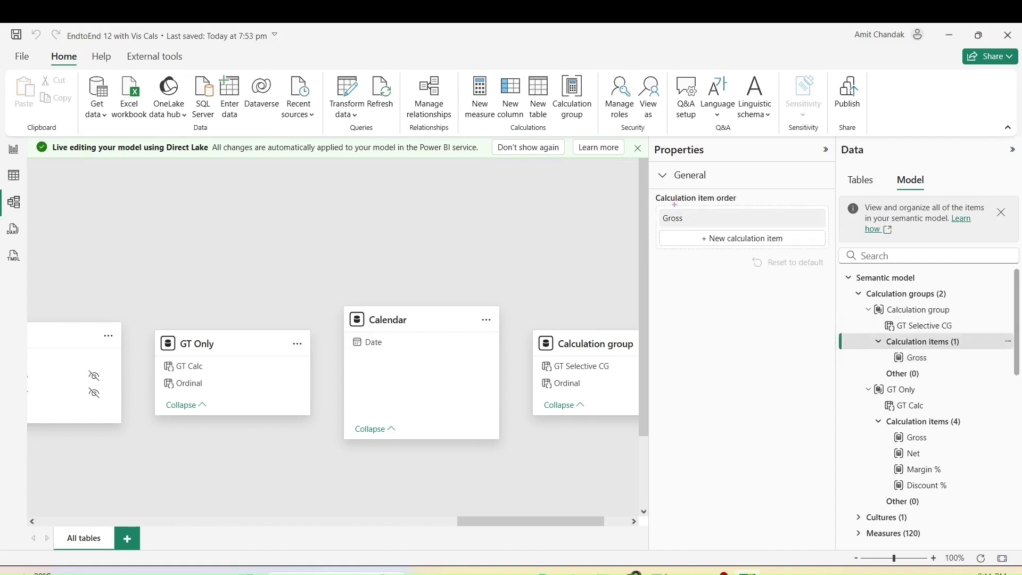
{"action": "mouse_move", "coordinate": [656, 173]}
{"action": "left_mouse_down"}
{"action": "mouse_move", "coordinate": [727, 268]}
{"action": "mouse_move", "coordinate": [828, 351]}
{"action": "left_mouse_up"}
{"action": "left_click", "coordinate": [730, 243]}
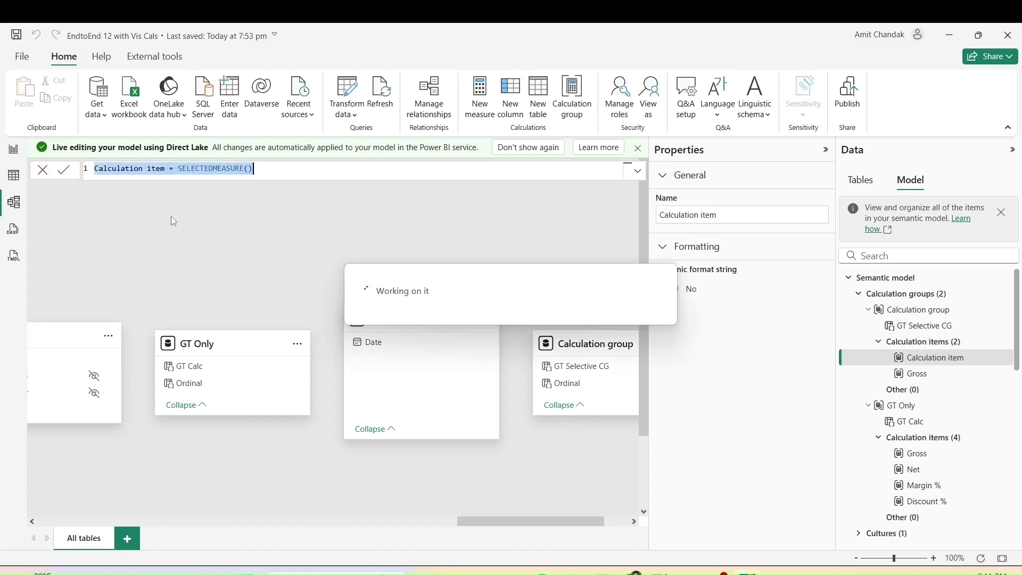
{"action": "left_click_drag", "start_coordinate": [166, 169], "coordinate": [61, 157]}
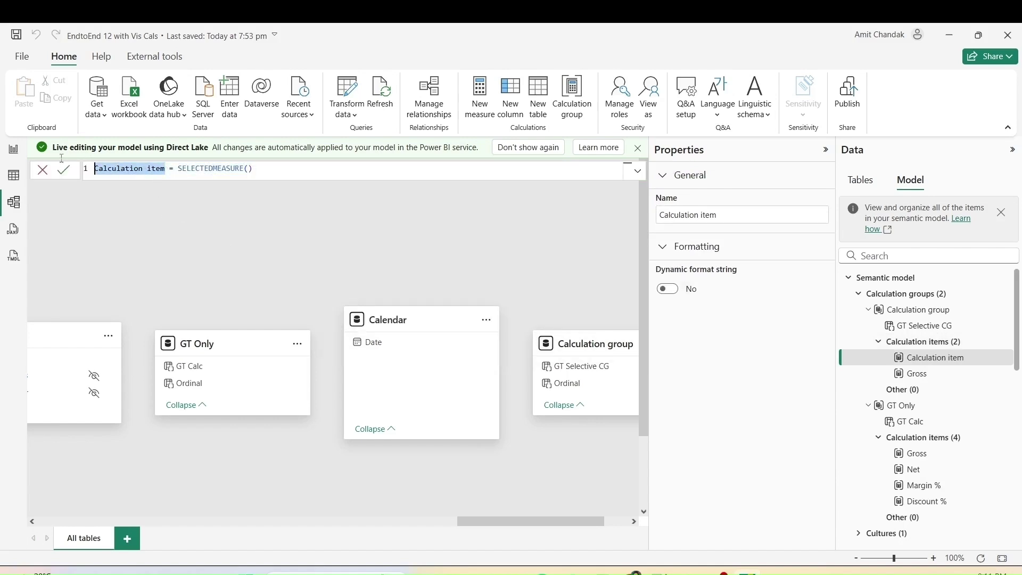
{"action": "type", "text": "Net"}
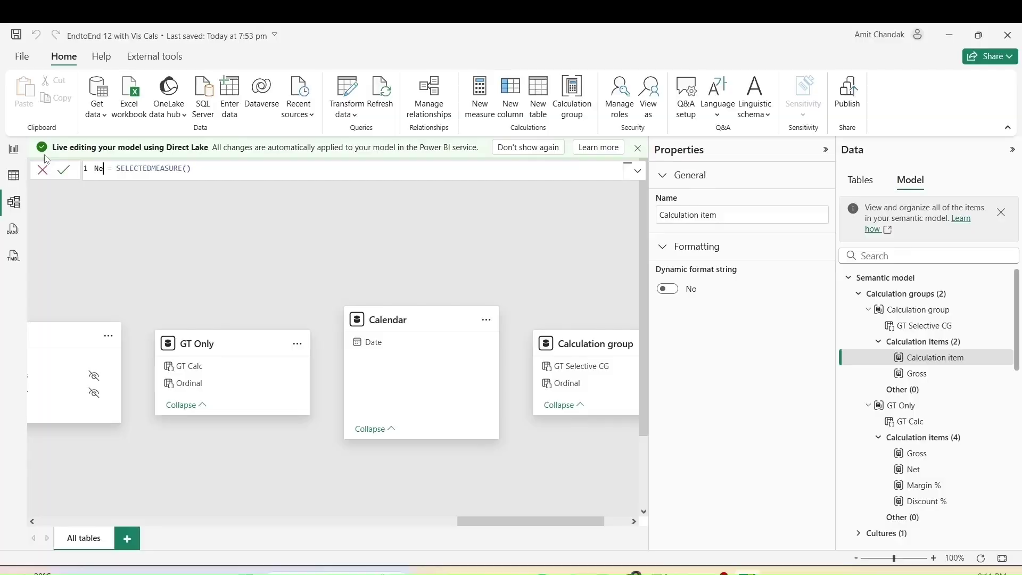
{"action": "key", "text": "Right"}
{"action": "key", "text": "Right"}
{"action": "key", "text": "Right"}
{"action": "key", "text": "shift+Right"}
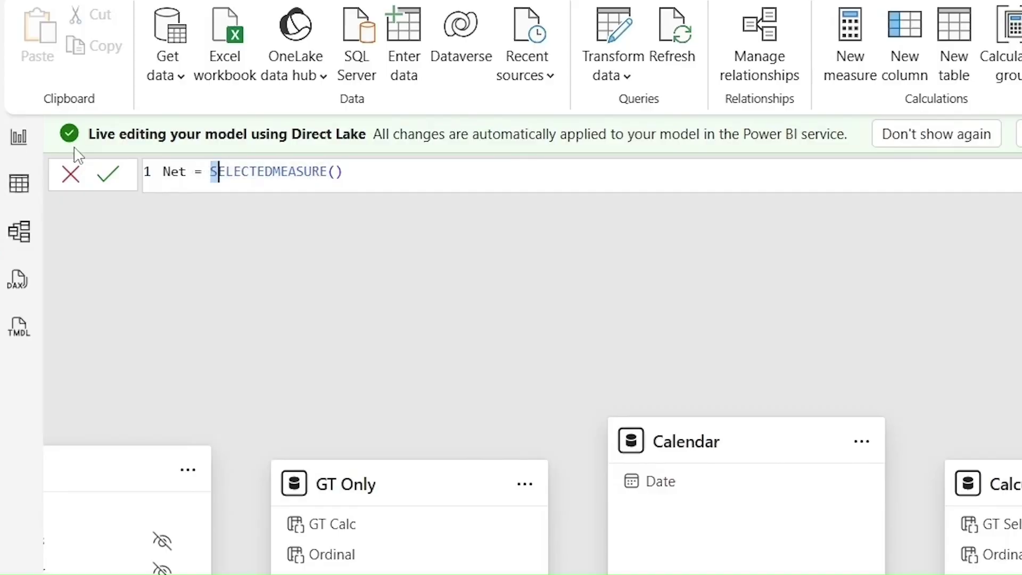
{"action": "key", "text": "shift+End"}
{"action": "key", "text": "BackSpace"}
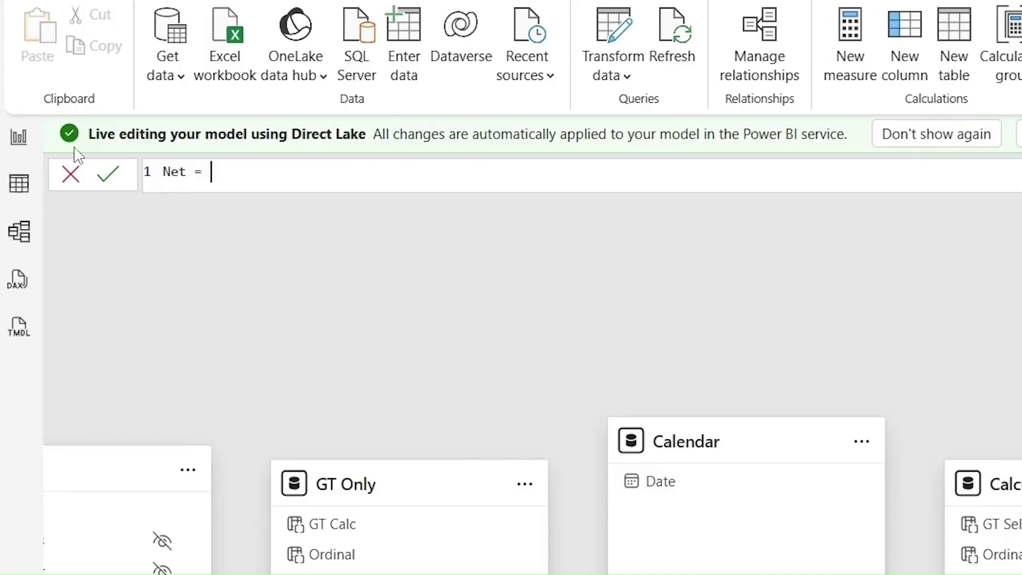
- Define the Net calculation item's expression as if(ISINSCOPE('Item'[Category]), BLANK(), [Net])
{"action": "type", "text": "if(isi"}
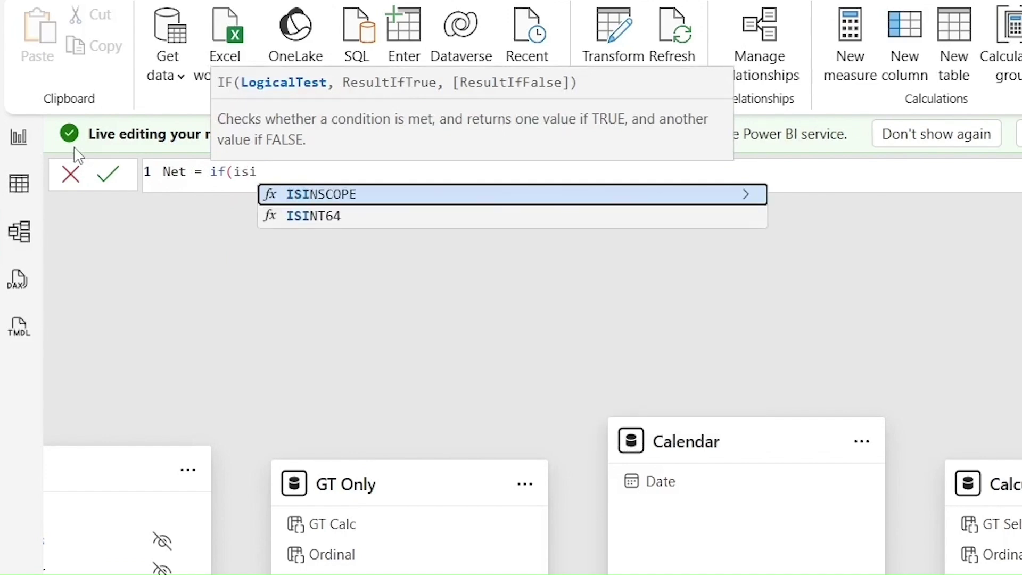
{"action": "key", "text": "Tab"}
{"action": "type", "text": "Ite"}
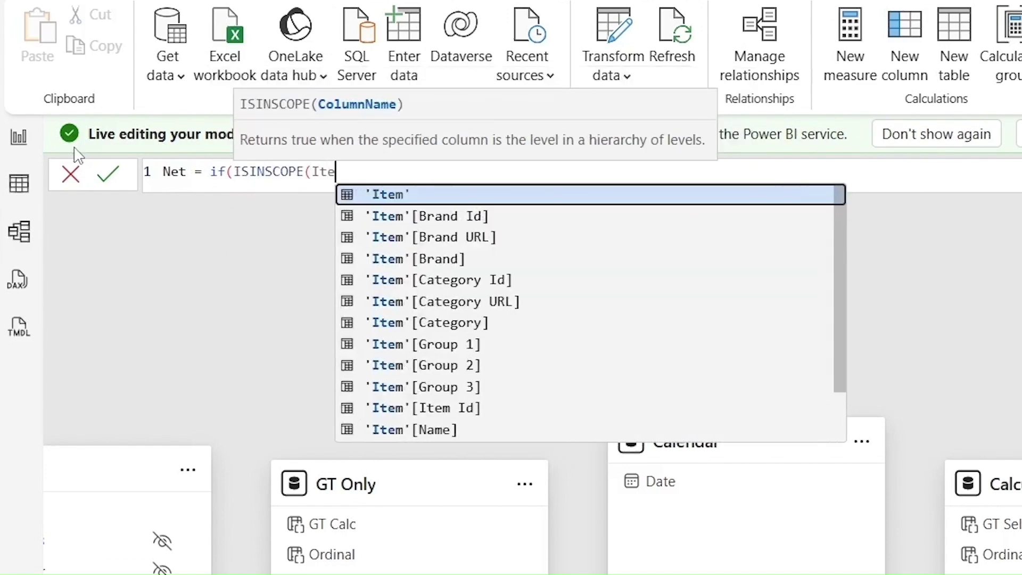
{"action": "key", "text": "Down"}
{"action": "key", "text": "Down"}
{"action": "key", "text": "Down"}
{"action": "key", "text": "Down"}
{"action": "key", "text": "Down"}
{"action": "key", "text": "Down"}
{"action": "key", "text": "Tab"}
{"action": "type", "text": "), [Ne"}
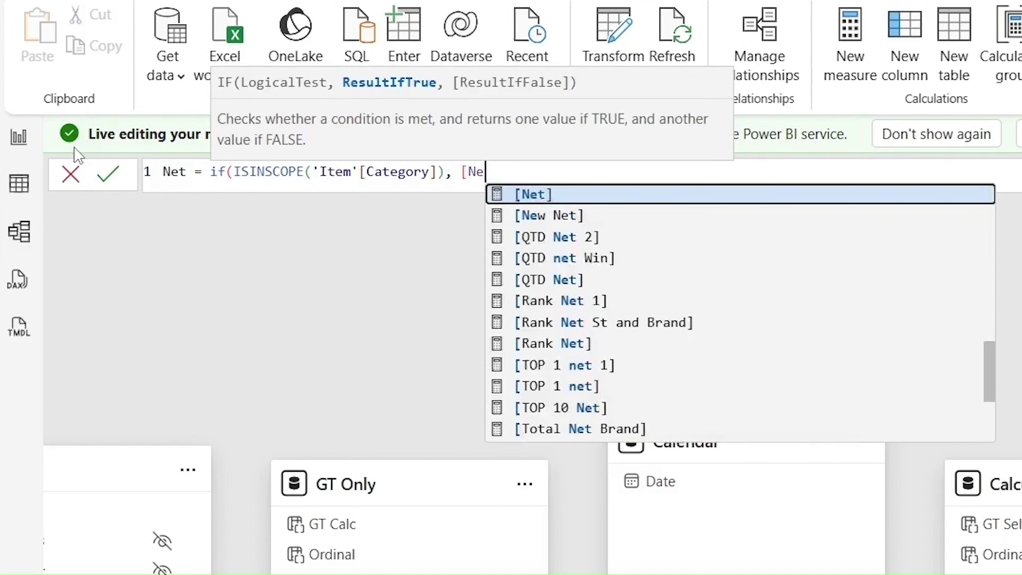
{"action": "key", "text": "BackSpace"}
{"action": "key", "text": "BackSpace"}
{"action": "key", "text": "BackSpace"}
{"action": "type", "text": "BLANK()"}
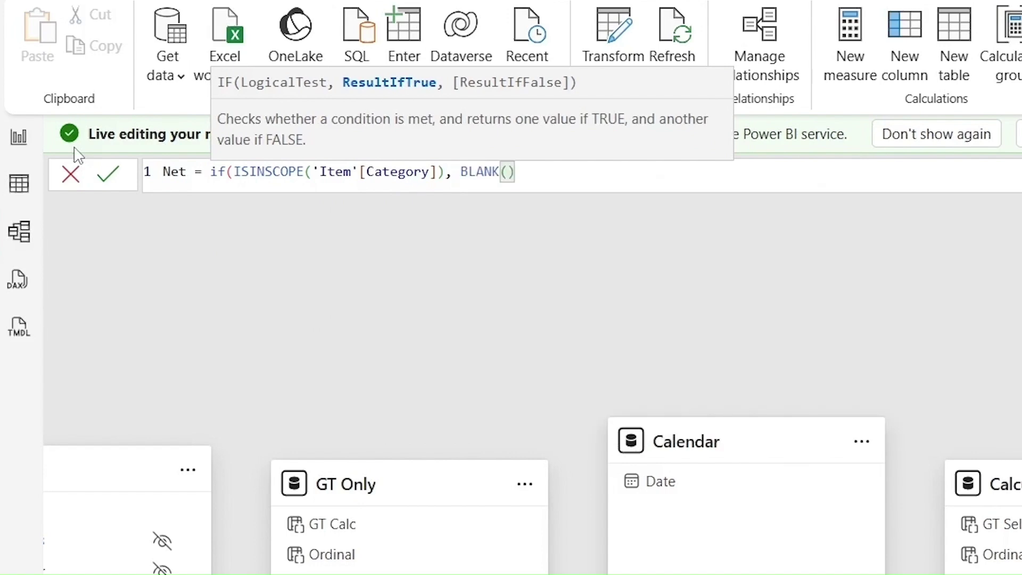
{"action": "type", "text": ", [n"}
{"action": "key", "text": "Tab"}
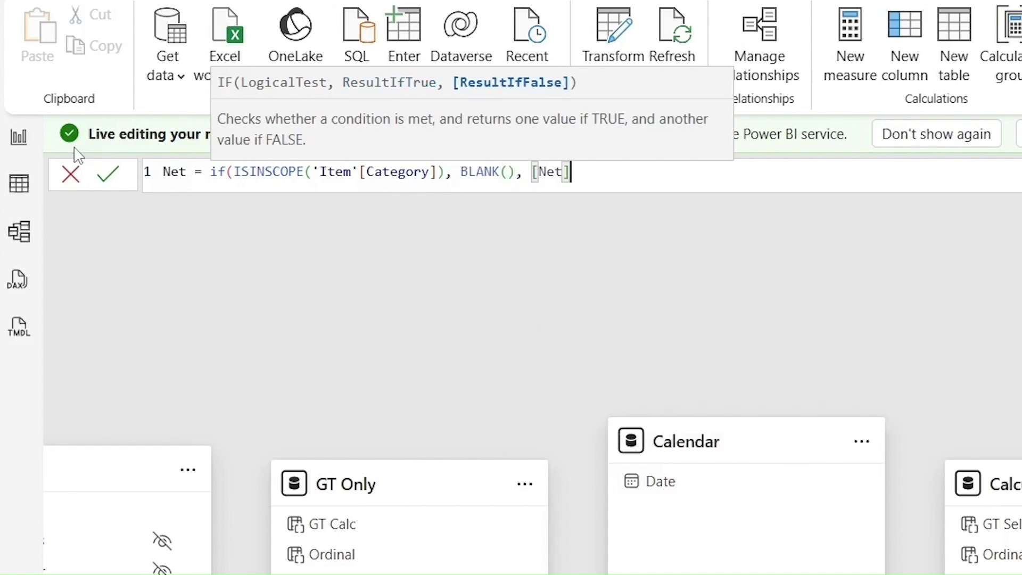
{"action": "type", "text": ")"}
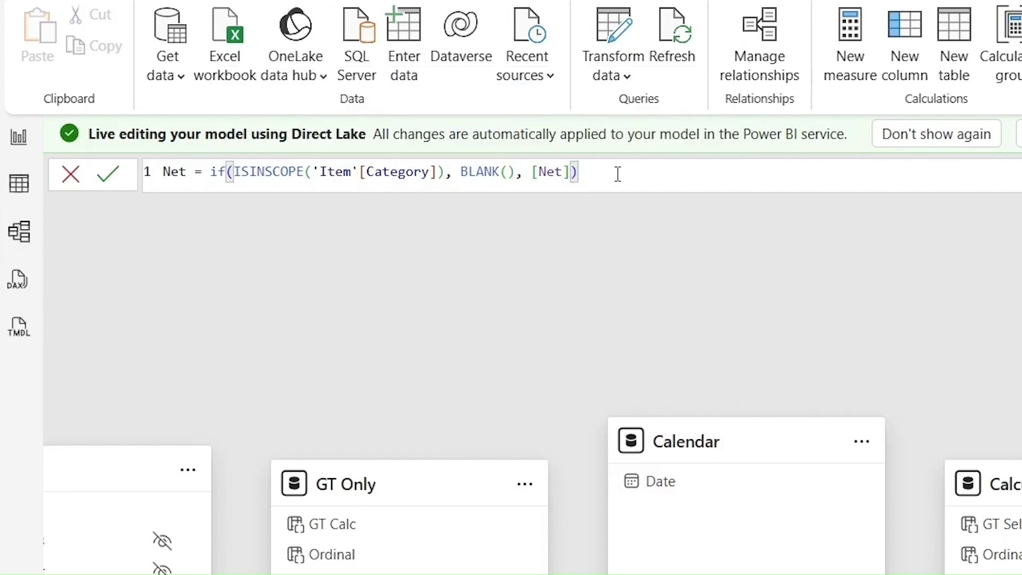
- Copy the complete Net definition for reuse and commit the calculation item
{"action": "left_click_drag", "start_coordinate": [618, 171], "coordinate": [148, 178]}
{"action": "key", "text": "ctrl+c"}
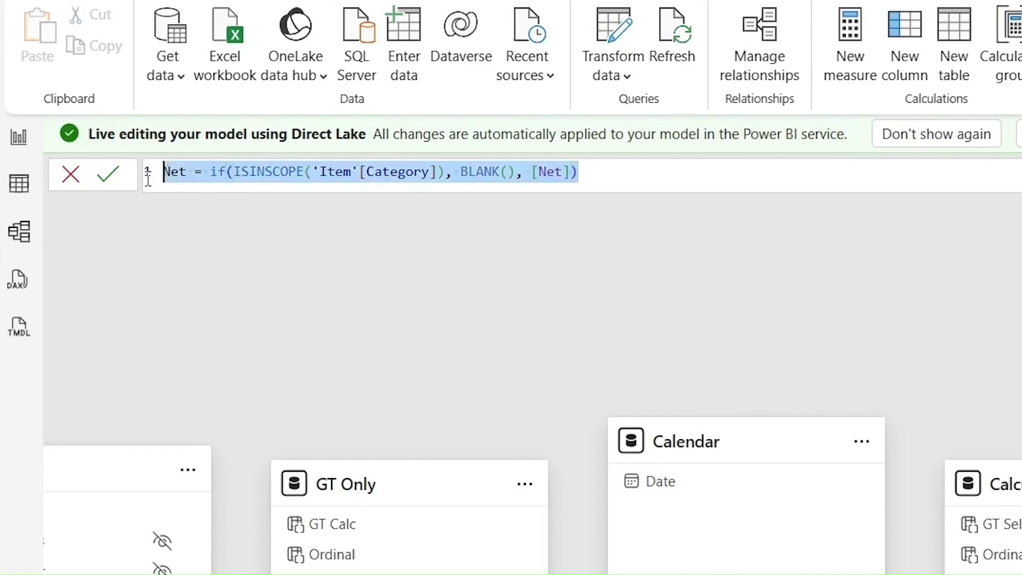
{"action": "left_click", "coordinate": [638, 177]}
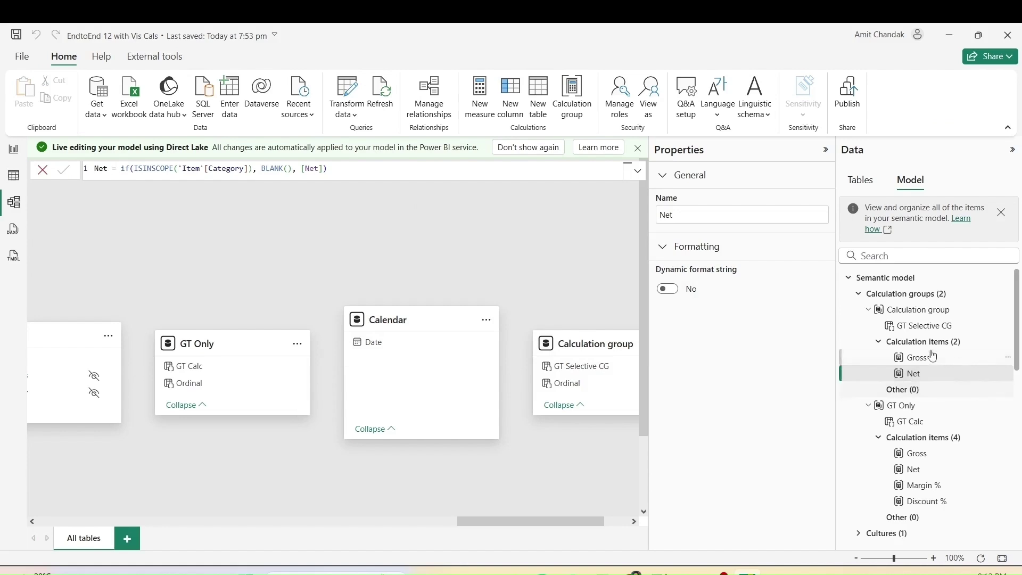
- Add a calculation item named Discount % and replace its default expression with the copied Net item's IF expression
{"action": "left_click", "coordinate": [889, 341]}
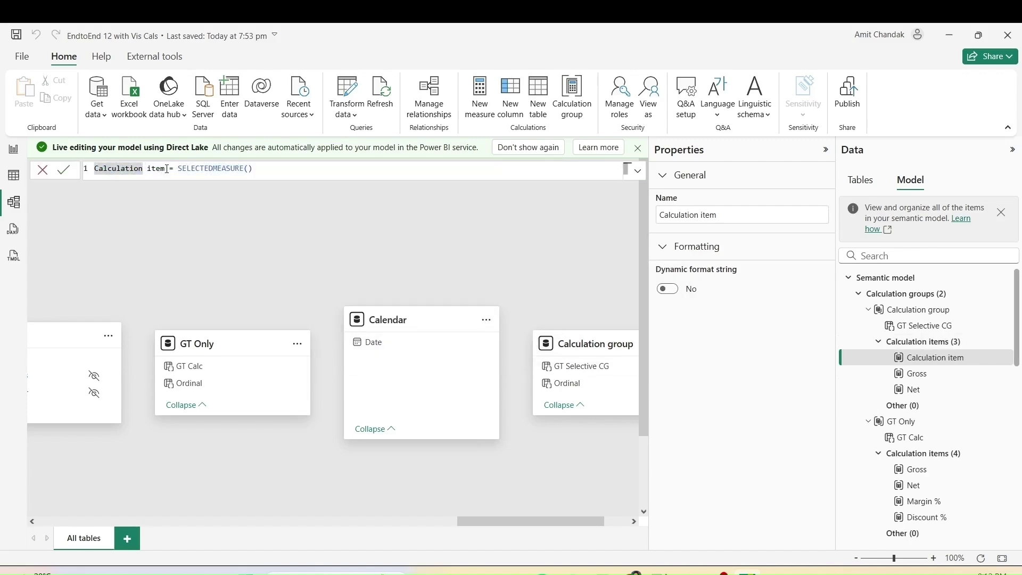
{"action": "type", "text": "Discount %"}
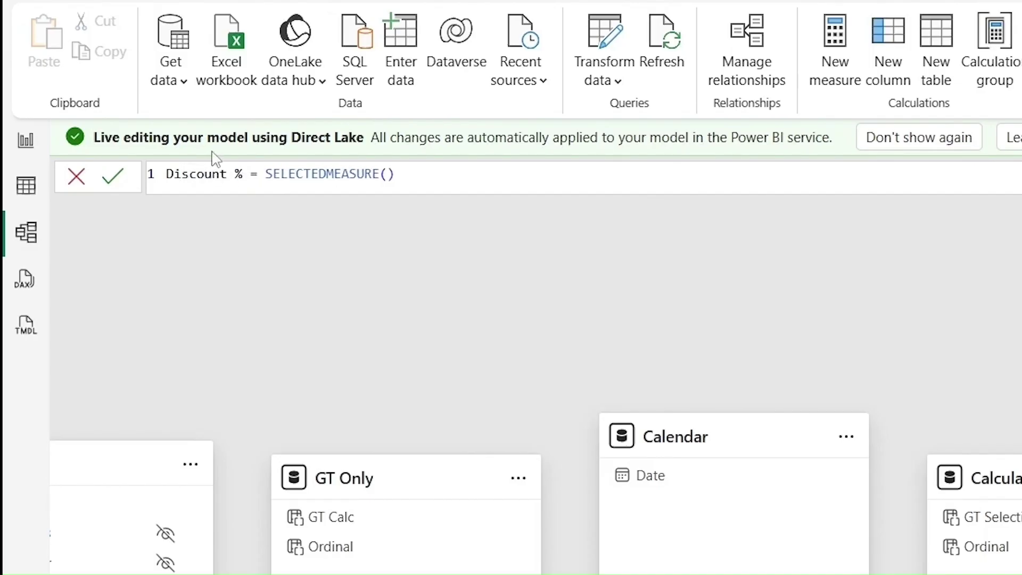
{"action": "left_click_drag", "start_coordinate": [266, 174], "coordinate": [456, 173]}
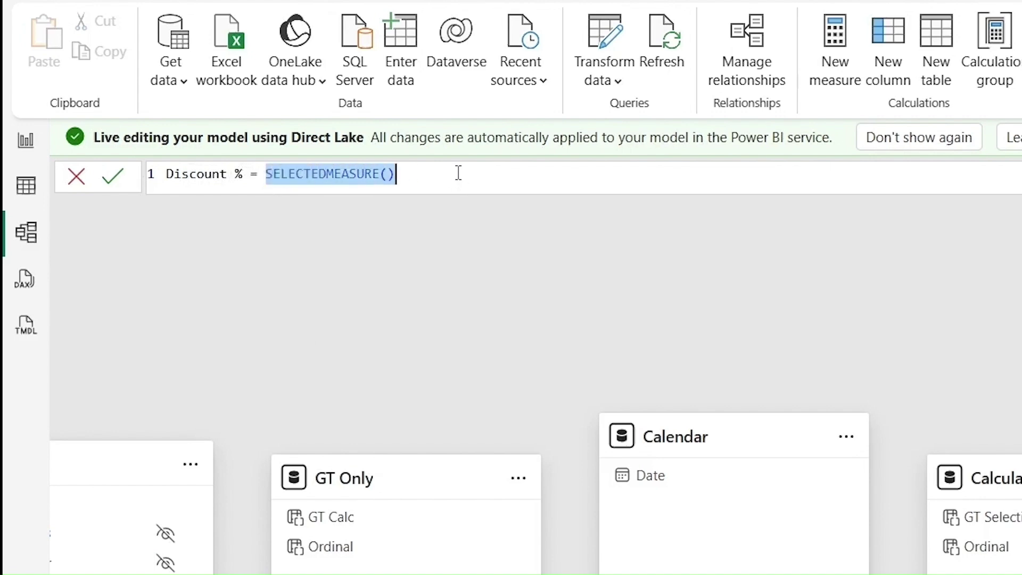
{"action": "key", "text": "ctrl+v"}
{"action": "left_click_drag", "start_coordinate": [312, 174], "coordinate": [266, 176]}
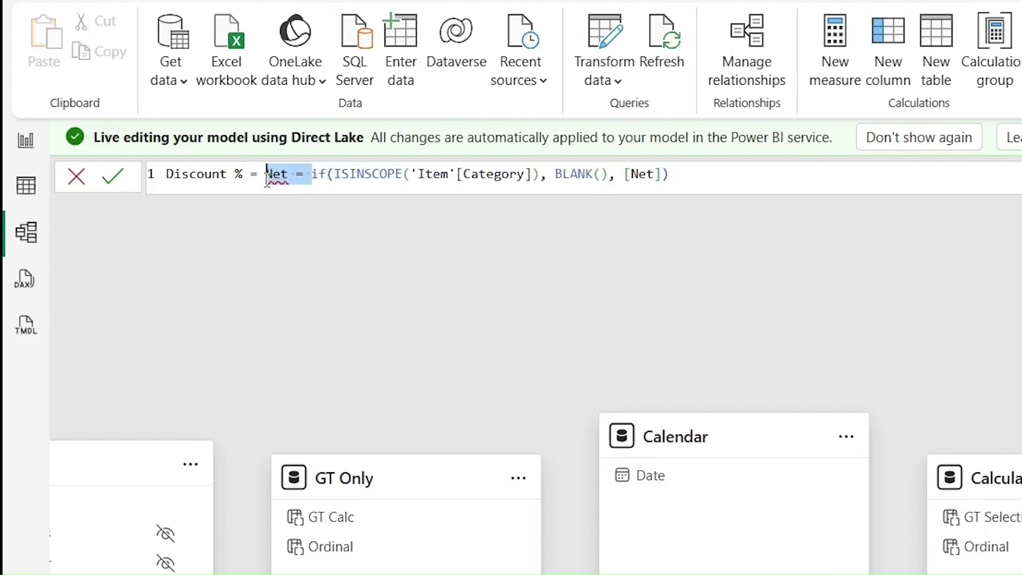
{"action": "key", "text": "BackSpace"}
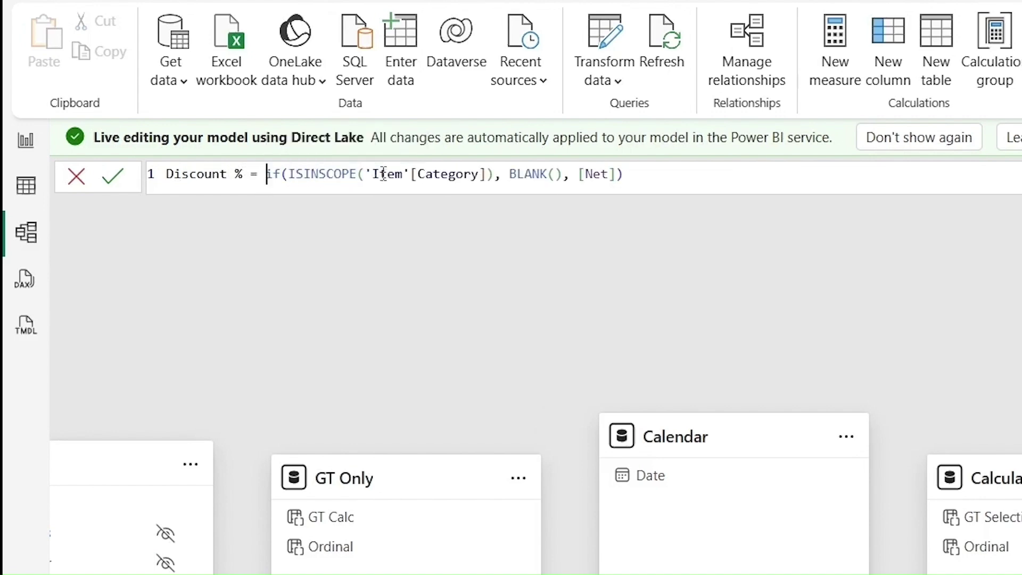
- Change the measure returned by the Discount % item's expression to [Discount %]
{"action": "left_click", "coordinate": [623, 176]}
{"action": "key", "text": "Left"}
{"action": "key", "text": "Left"}
{"action": "key", "text": "BackSpace"}
{"action": "key", "text": "BackSpace"}
{"action": "key", "text": "BackSpace"}
{"action": "type", "text": "Dis"}
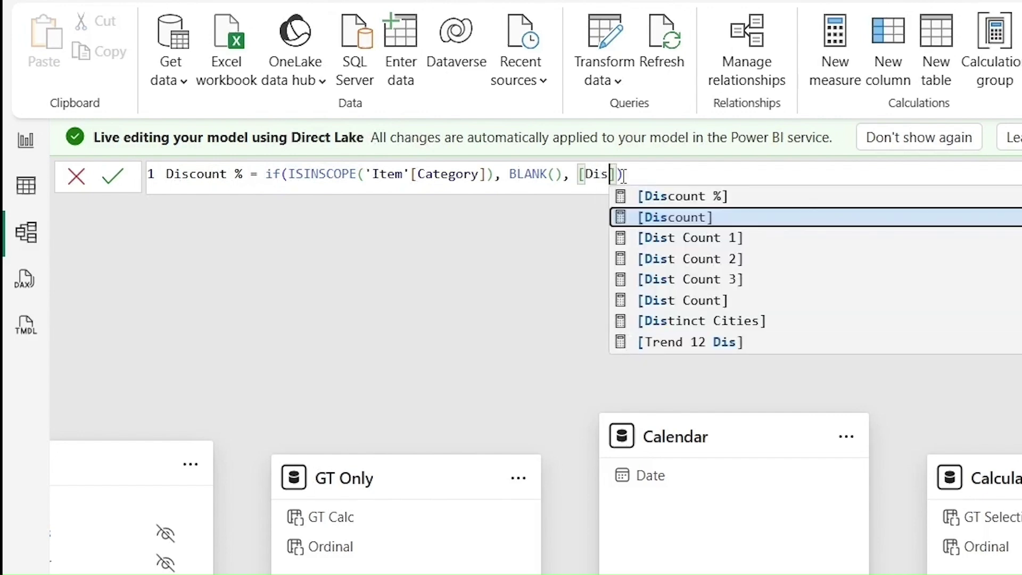
{"action": "left_click", "coordinate": [675, 211]}
- Copy the Discount % item's IF expression for reuse and commit the calculation item
{"action": "left_click_drag", "start_coordinate": [716, 175], "coordinate": [267, 175]}
{"action": "key", "text": "ctrl+c"}
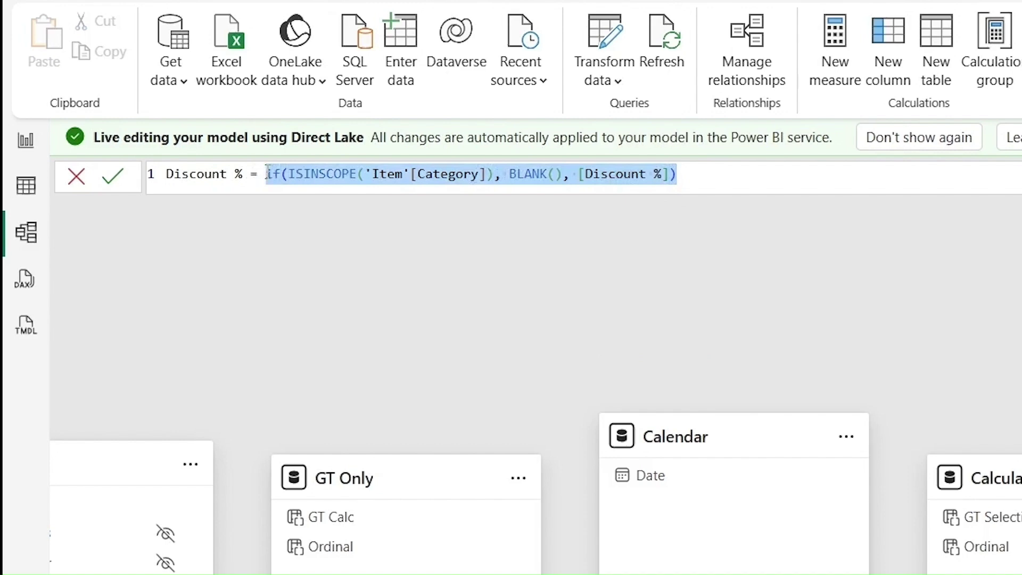
{"action": "left_click", "coordinate": [745, 186]}
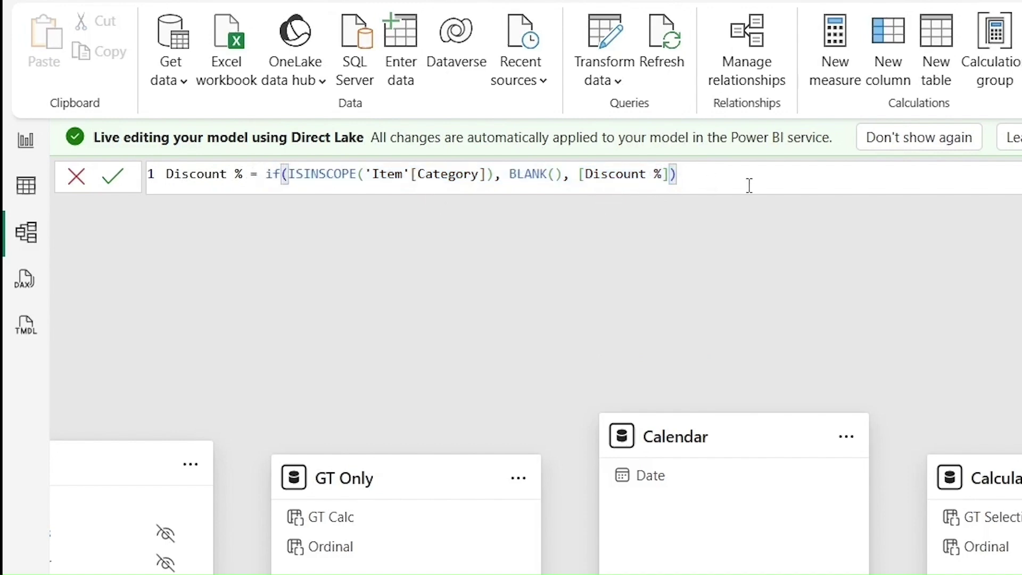
{"action": "key", "text": "Return"}
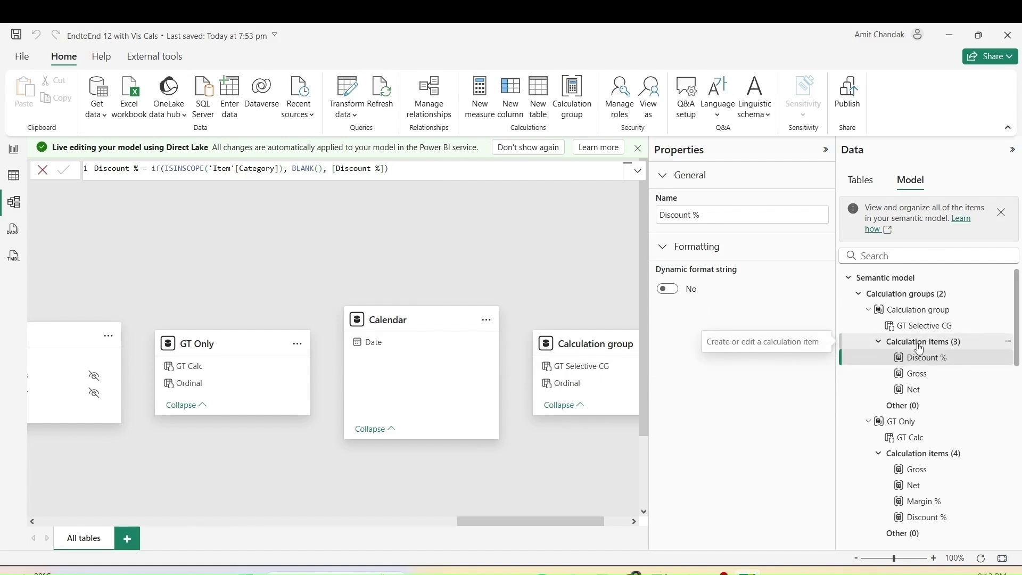
- Add a calculation item named Margin % to the new group, using the copied IF expression as its definition
{"action": "left_click", "coordinate": [919, 345]}
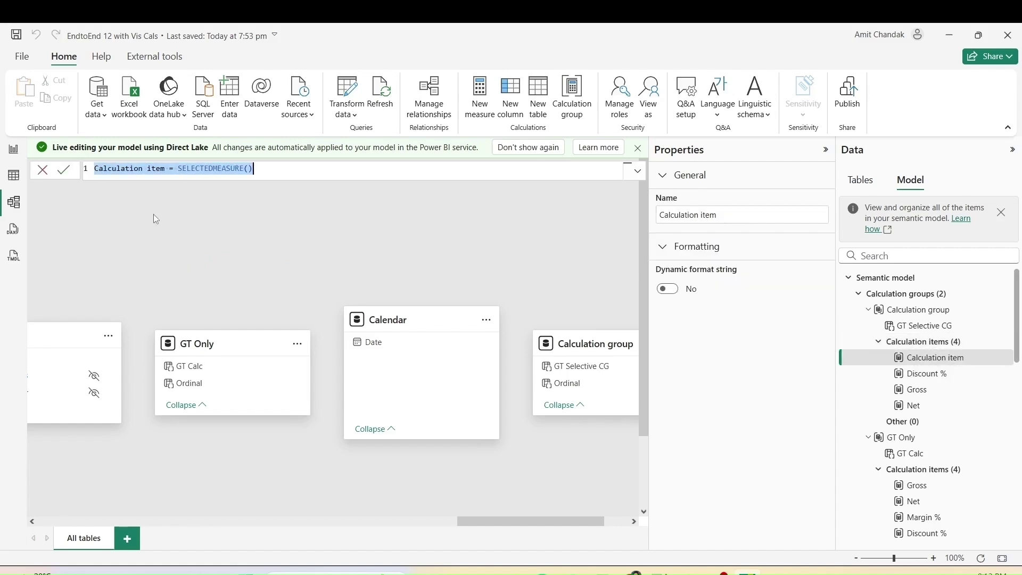
{"action": "left_click", "coordinate": [121, 169]}
{"action": "key", "text": "ctrl+a"}
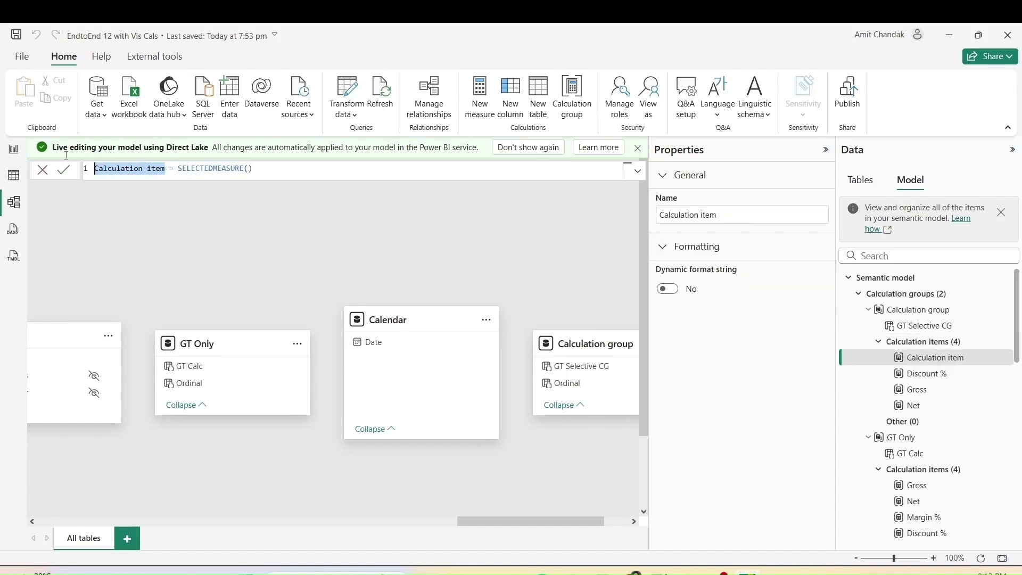
{"action": "type", "text": "Margin % ="}
{"action": "key", "text": "ctrl+v"}
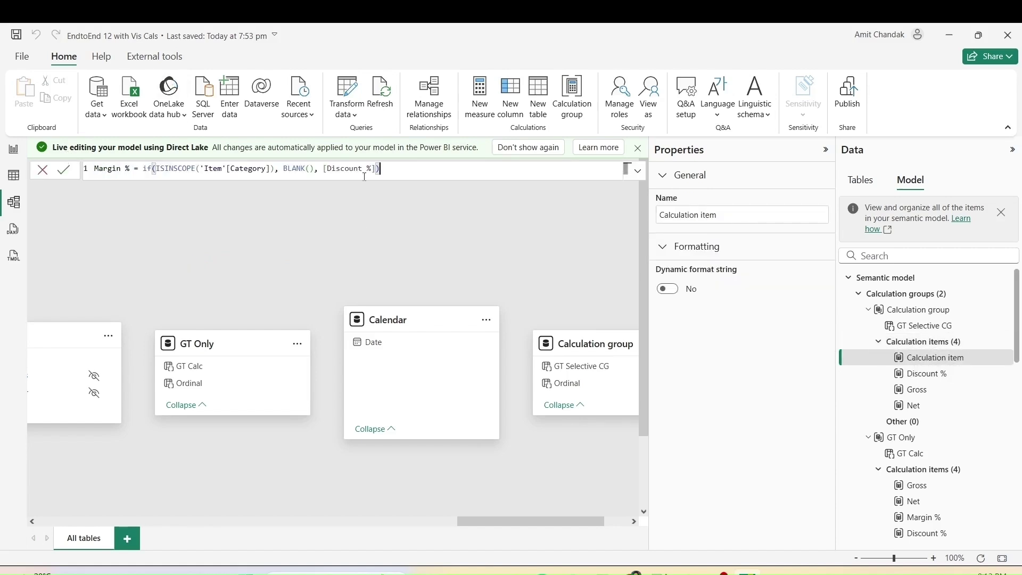
- Change the measure returned by the Margin % item's expression to [Margin %] and commit the item
{"action": "key", "text": "ctrl+shift+Left"}
{"action": "key", "text": "ctrl+shift+Left"}
{"action": "key", "text": "ctrl+shift+Left"}
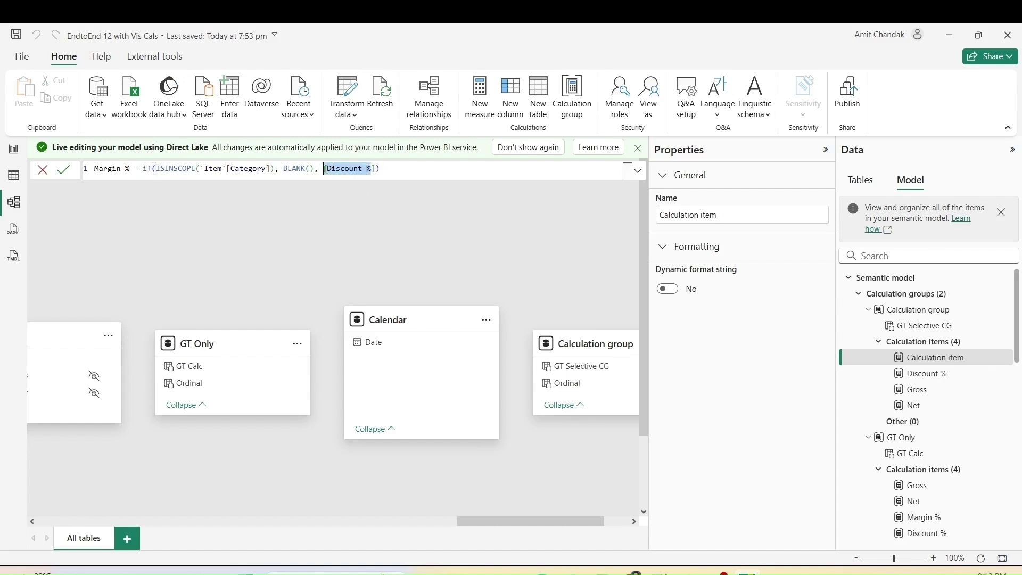
{"action": "type", "text": "[Margin %"}
{"action": "key", "text": "Return"}
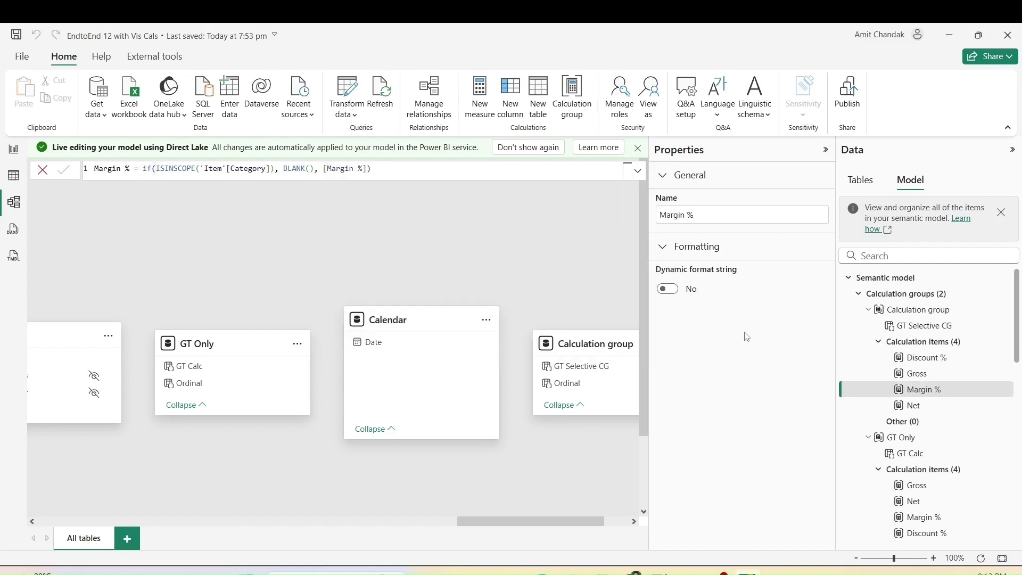
- Turn on the dynamic format string for the Margin % calculation item and set it to "0.00%"
{"action": "left_click", "coordinate": [929, 391]}
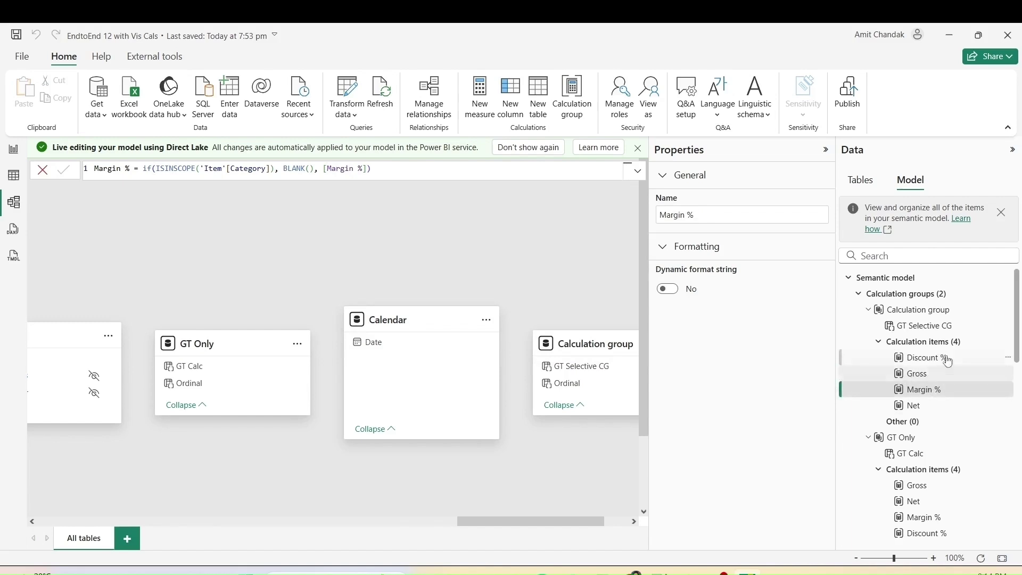
{"action": "left_click", "coordinate": [675, 290]}
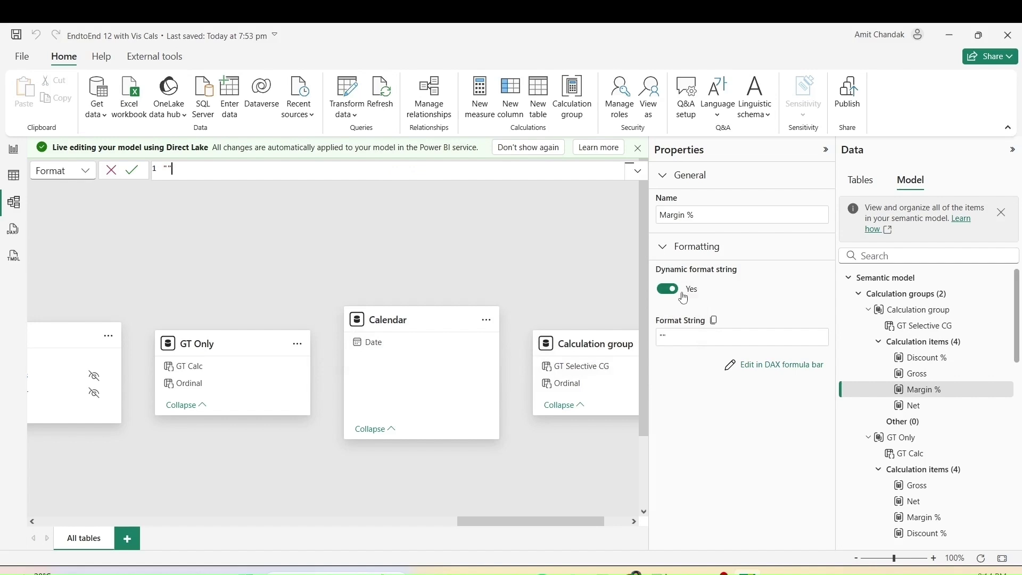
{"action": "left_click", "coordinate": [664, 336]}
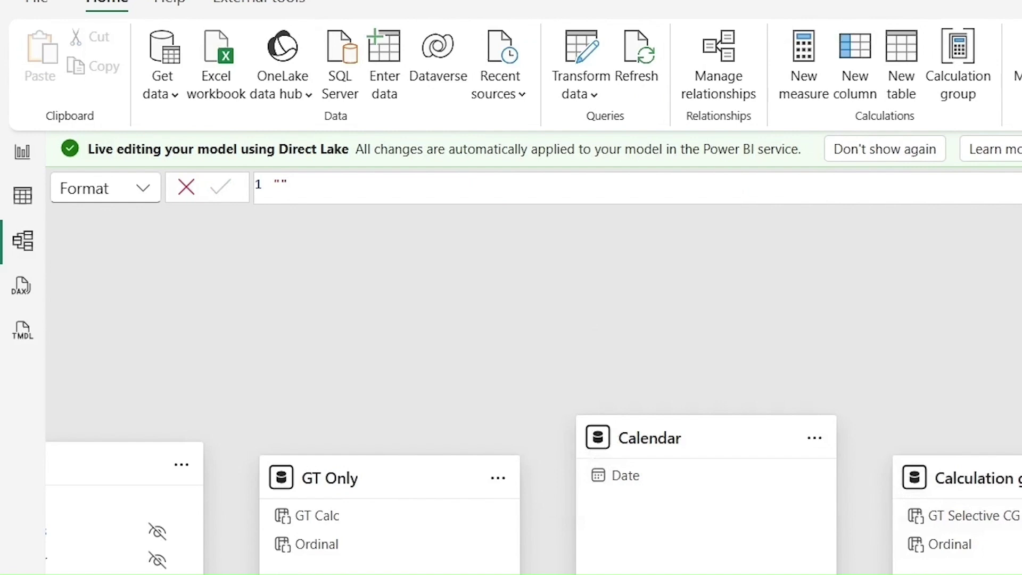
{"action": "type", "text": "0.00%"}
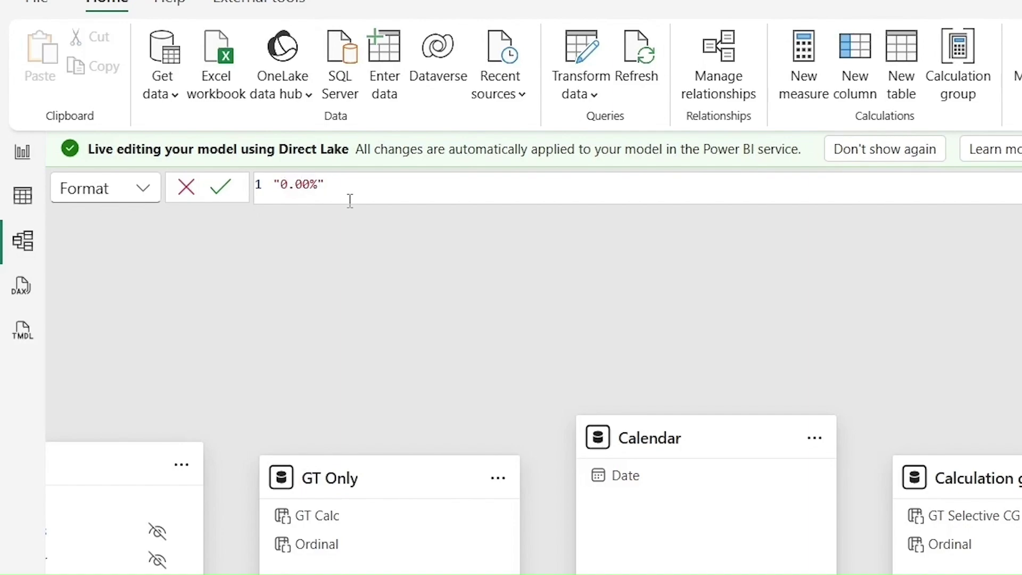
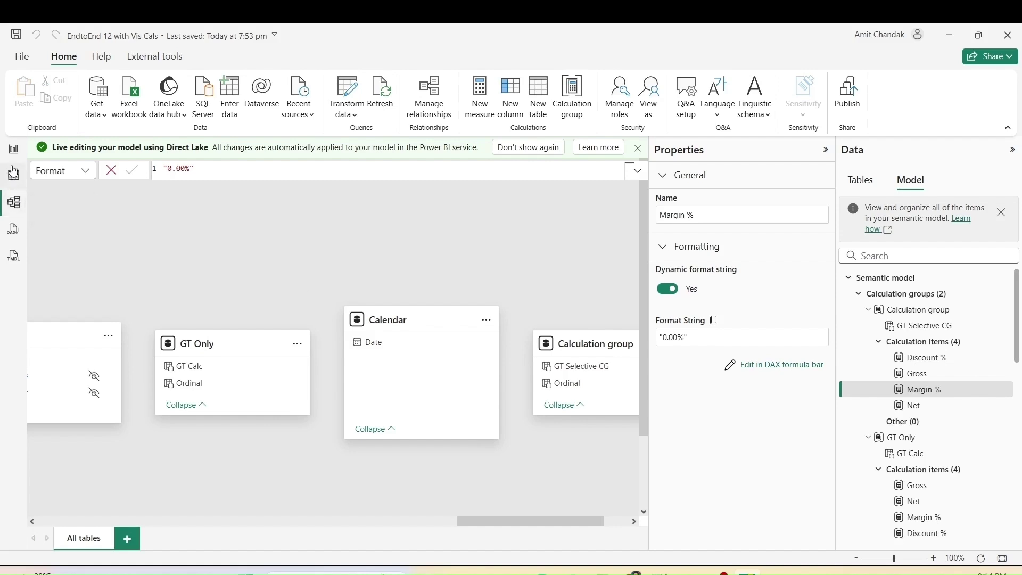
- Return to the report view and remove Gross and Net from the matrix's values
{"action": "left_click", "coordinate": [15, 151]}
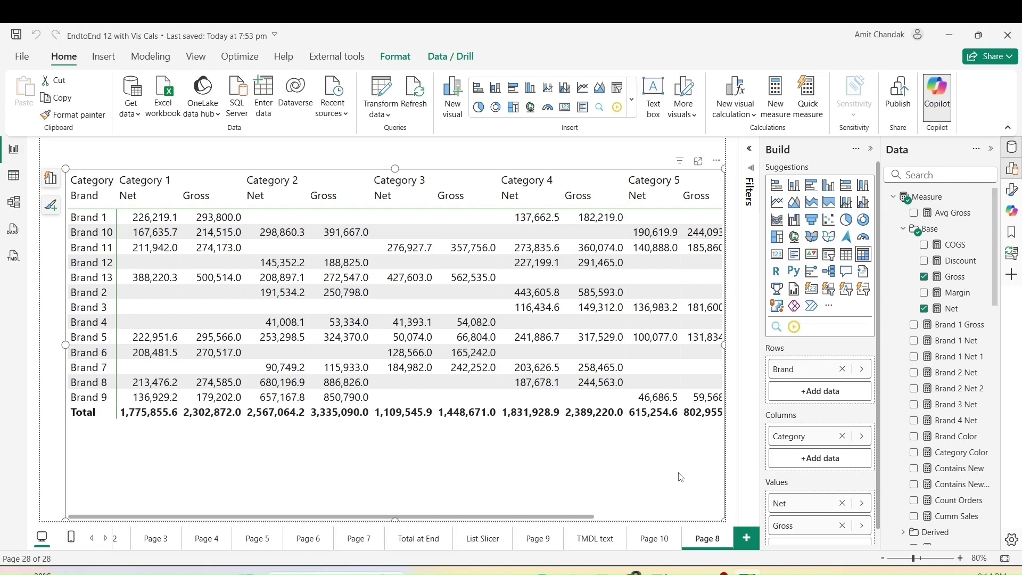
{"action": "left_click", "coordinate": [842, 526]}
{"action": "left_click", "coordinate": [842, 504]}
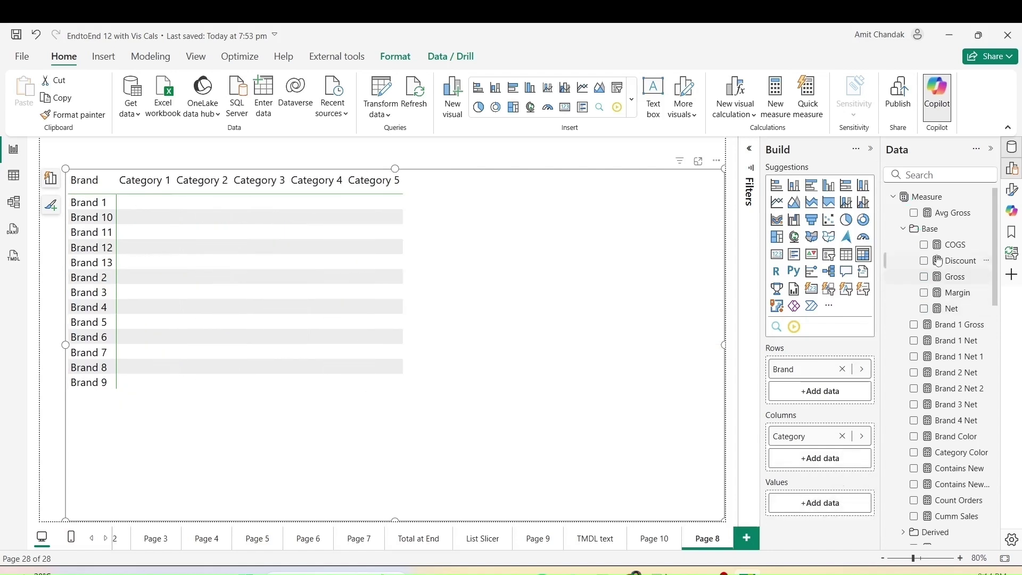
- Add GT Selective CG below Category in the matrix's columns and put the Net measure in its values
{"action": "left_click", "coordinate": [895, 201]}
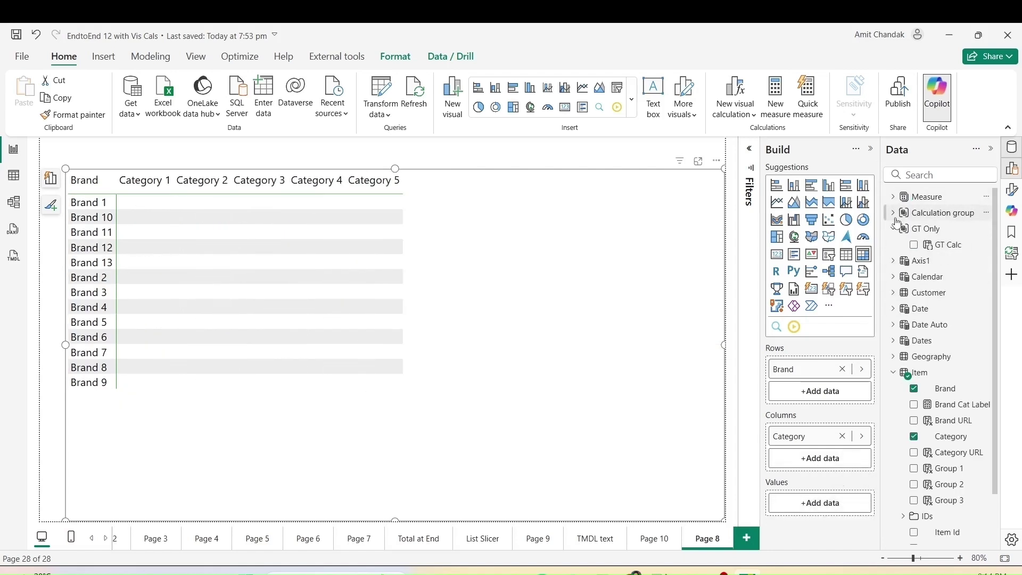
{"action": "left_click", "coordinate": [893, 214]}
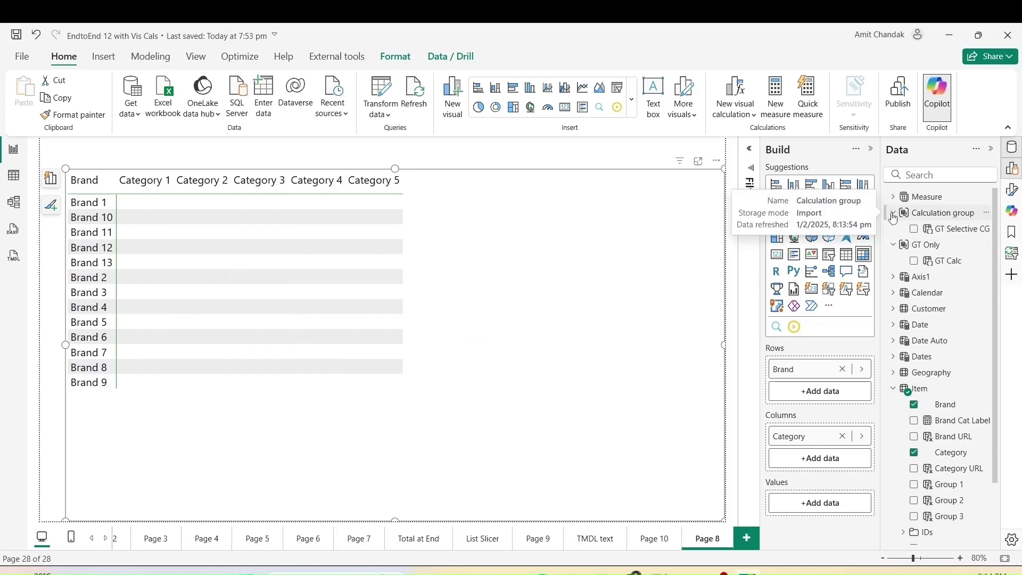
{"action": "left_click_drag", "start_coordinate": [953, 229], "coordinate": [838, 456]}
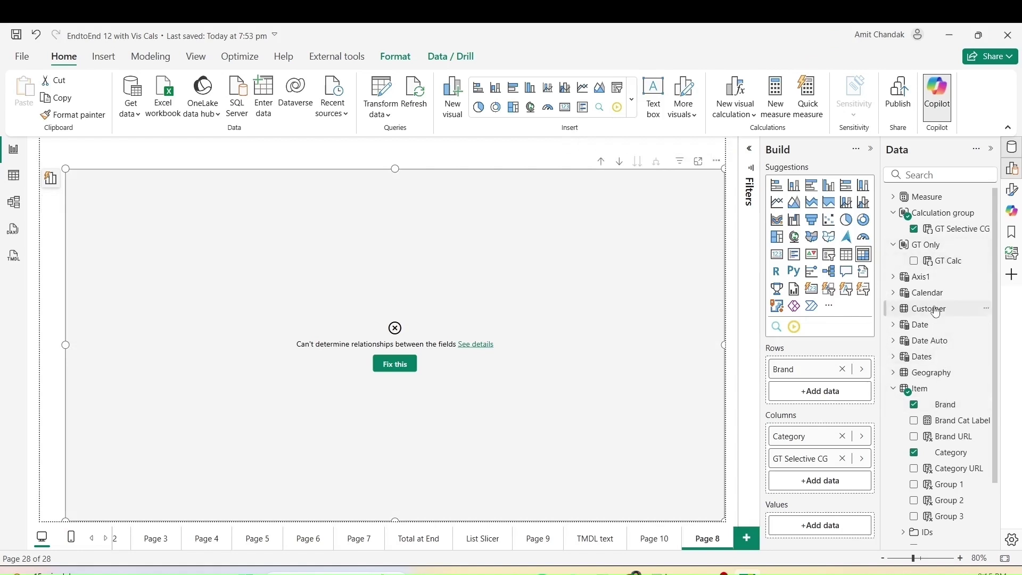
{"action": "left_click", "coordinate": [893, 196]}
{"action": "left_click_drag", "start_coordinate": [951, 309], "coordinate": [819, 527]}
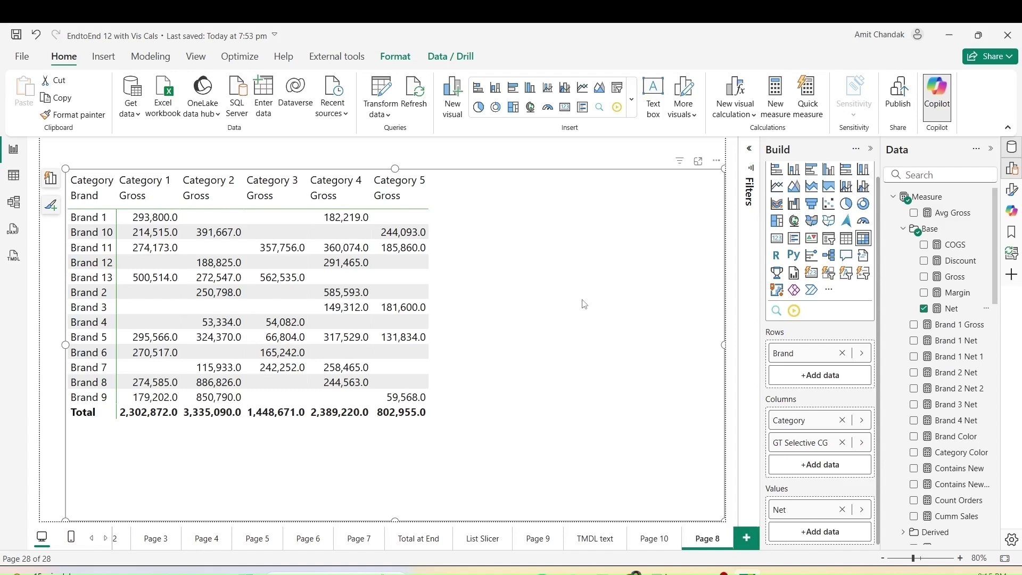
- Move GT Selective CG above Category in the matrix's columns and expand the column hierarchy one level
{"action": "left_click_drag", "start_coordinate": [827, 453], "coordinate": [829, 415]}
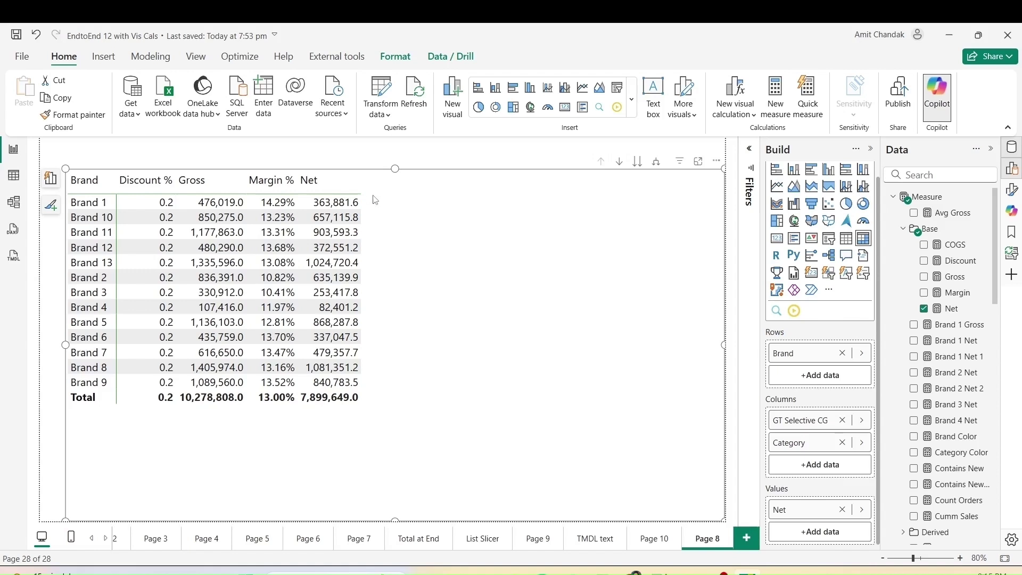
{"action": "left_click", "coordinate": [657, 163]}
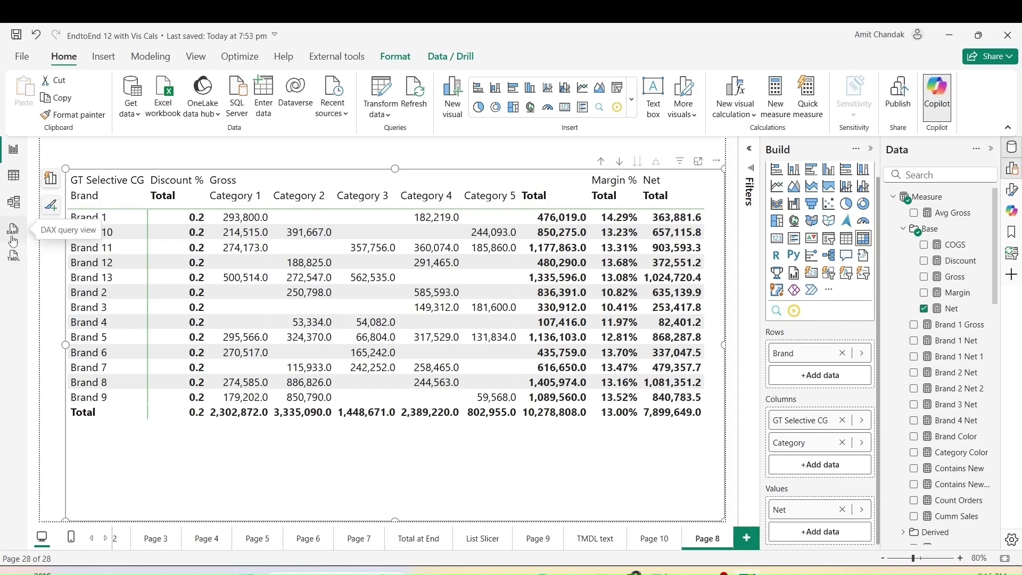
- In the model view, reorder the GT Selective CG calculation items to Gross, Net, Margin %, Discount %
{"action": "left_click", "coordinate": [14, 207]}
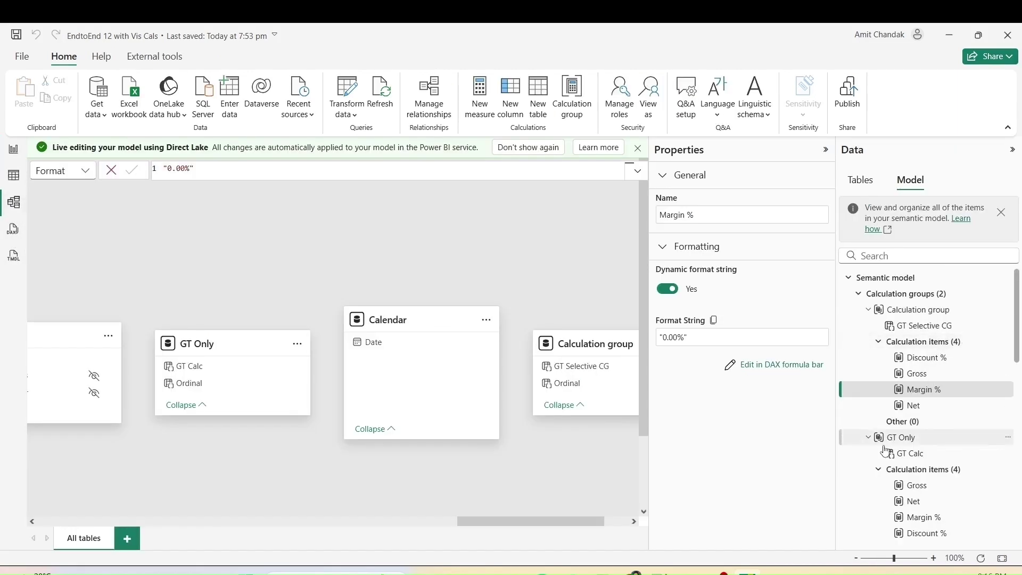
{"action": "scroll", "coordinate": [901, 448], "scroll_direction": "down", "scroll_amount": 1}
{"action": "scroll", "coordinate": [901, 449], "scroll_direction": "down", "scroll_amount": 2}
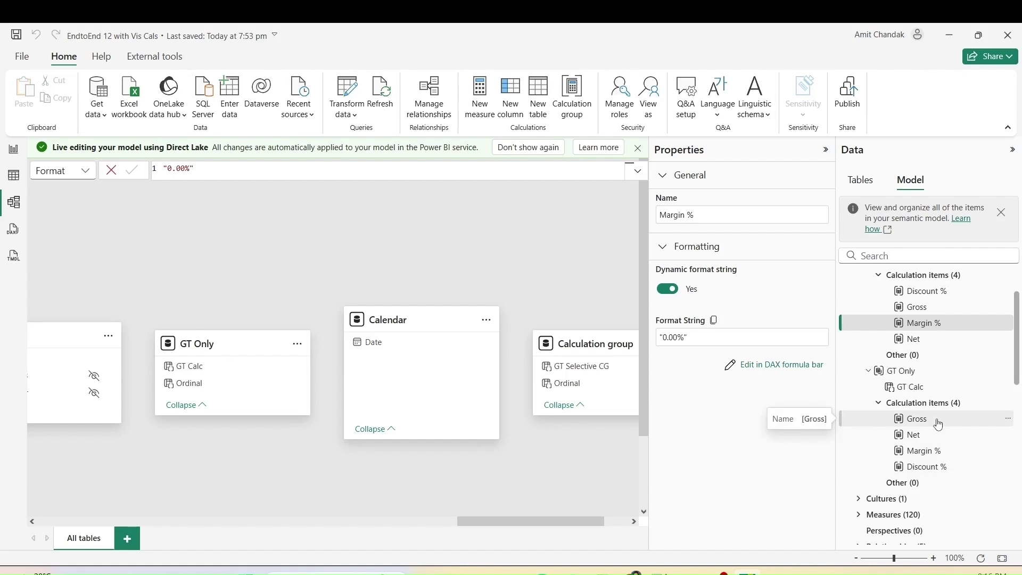
{"action": "scroll", "coordinate": [937, 424], "scroll_direction": "up", "scroll_amount": 2}
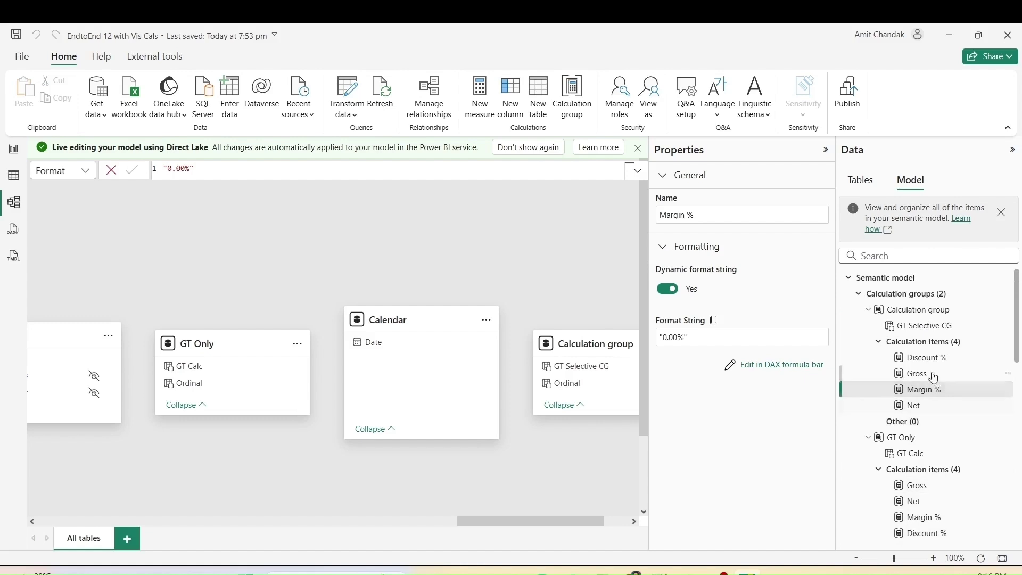
{"action": "left_click", "coordinate": [929, 343]}
{"action": "left_click_drag", "start_coordinate": [702, 217], "coordinate": [708, 285]}
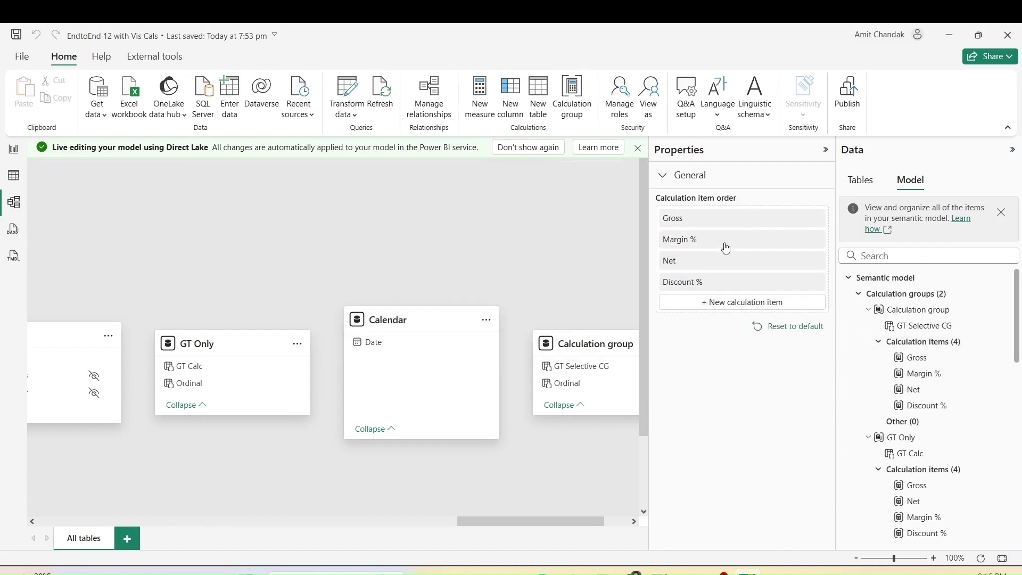
{"action": "mouse_move", "coordinate": [725, 247]}
{"action": "left_mouse_down"}
{"action": "mouse_move", "coordinate": [724, 271]}
{"action": "mouse_move", "coordinate": [723, 262]}
{"action": "left_mouse_up"}
- Give the Discount % calculation item the dynamic format string "0.00%" and return to the report view
{"action": "left_click", "coordinate": [920, 407]}
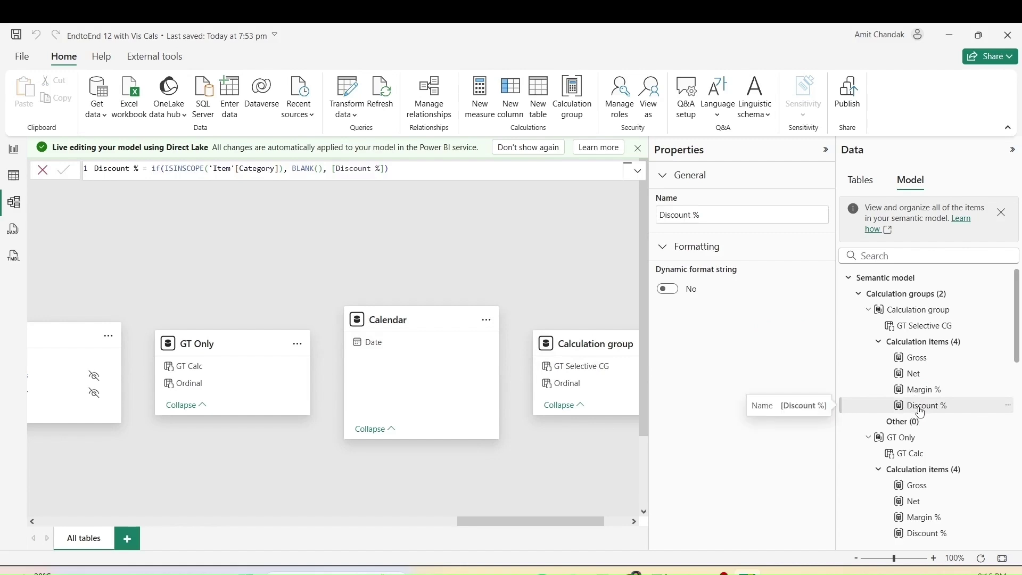
{"action": "left_click", "coordinate": [669, 289]}
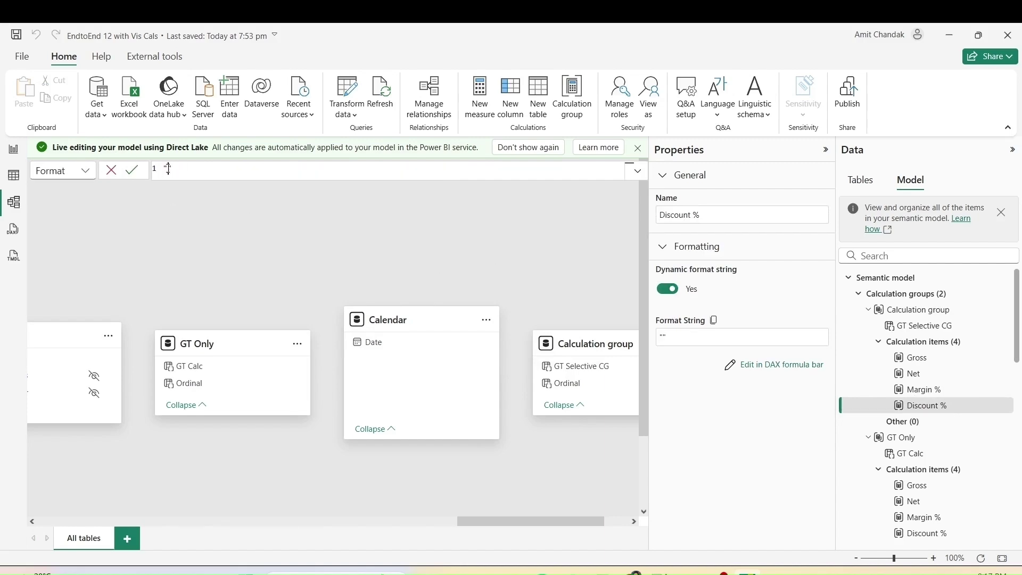
{"action": "type", "text": "0"}
{"action": "type", "text": ".00"}
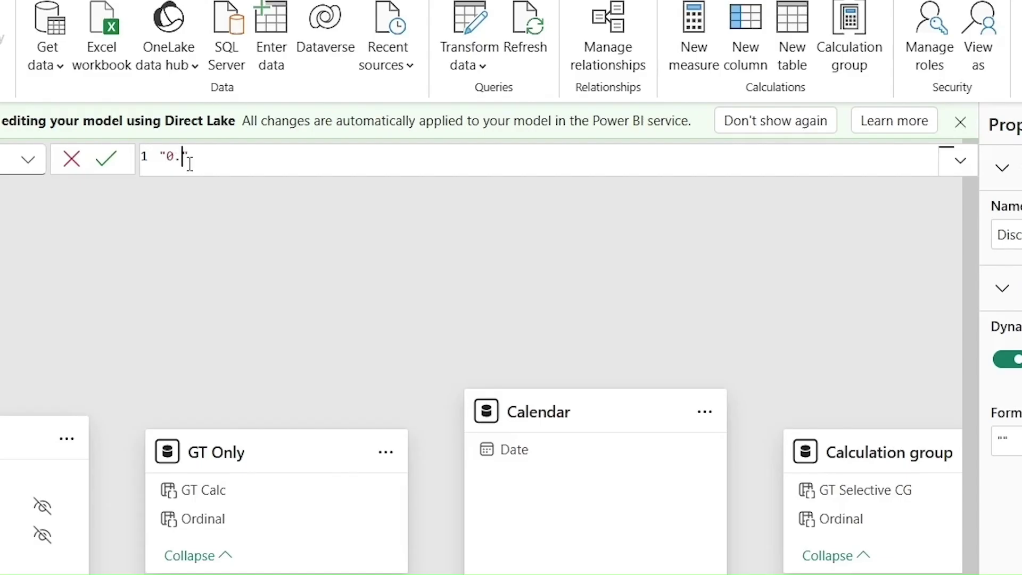
{"action": "type", "text": "%"}
{"action": "key", "text": "Return"}
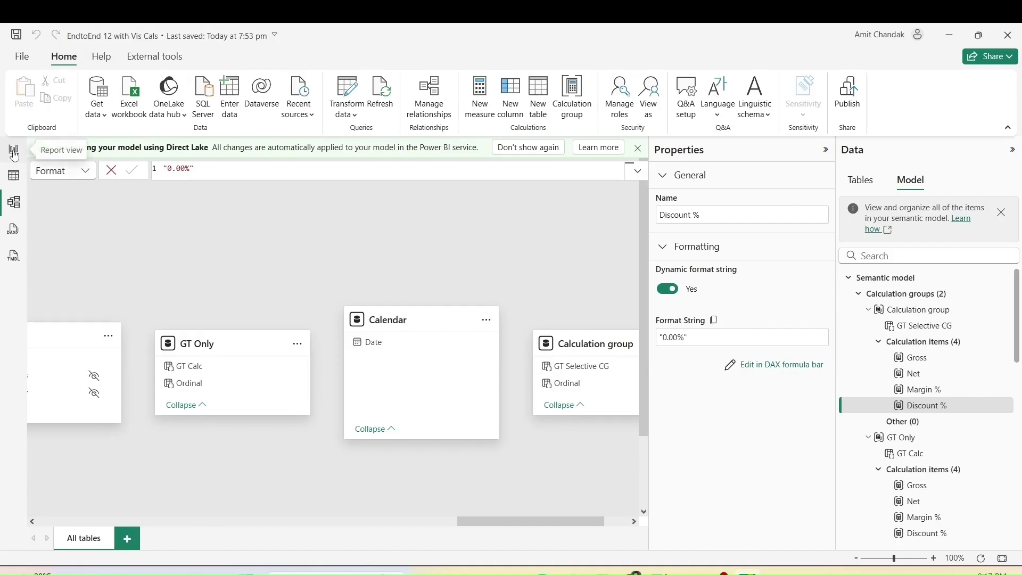
{"action": "left_click", "coordinate": [14, 152]}
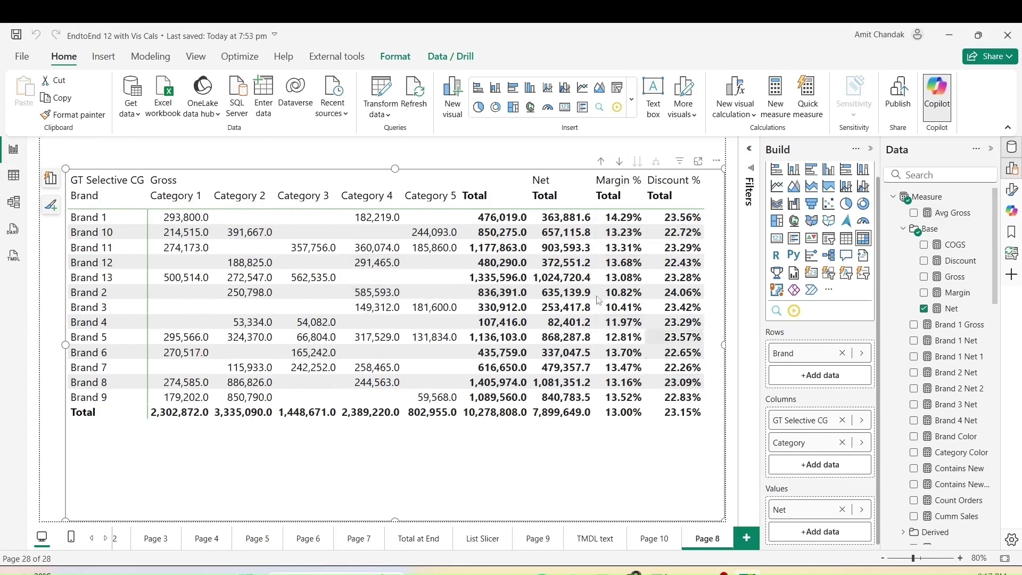
- Reorder the calculation items to Net, Margin %, Gross, Discount % in the model view and return to the report
{"action": "left_click", "coordinate": [12, 204]}
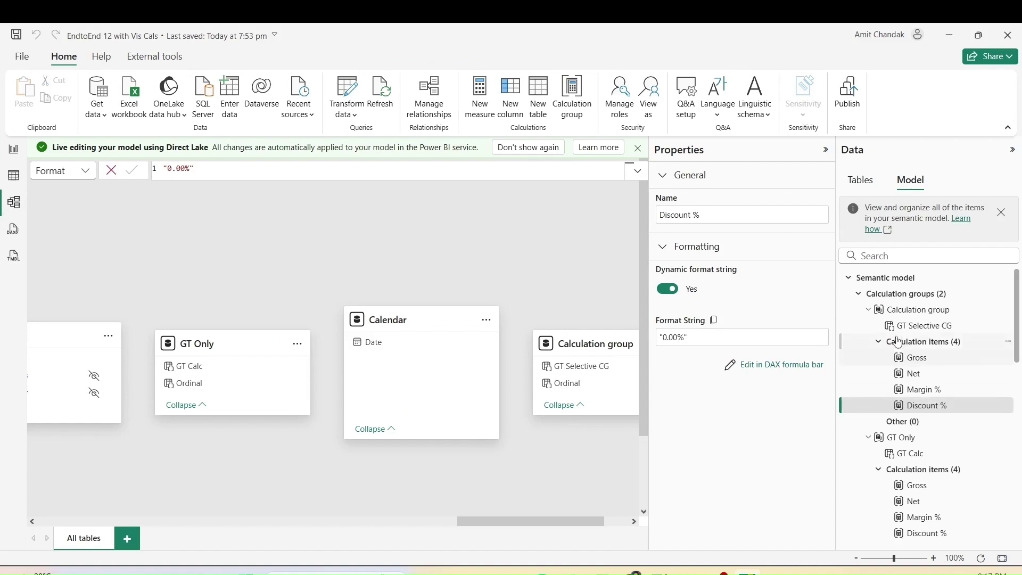
{"action": "left_click", "coordinate": [918, 341]}
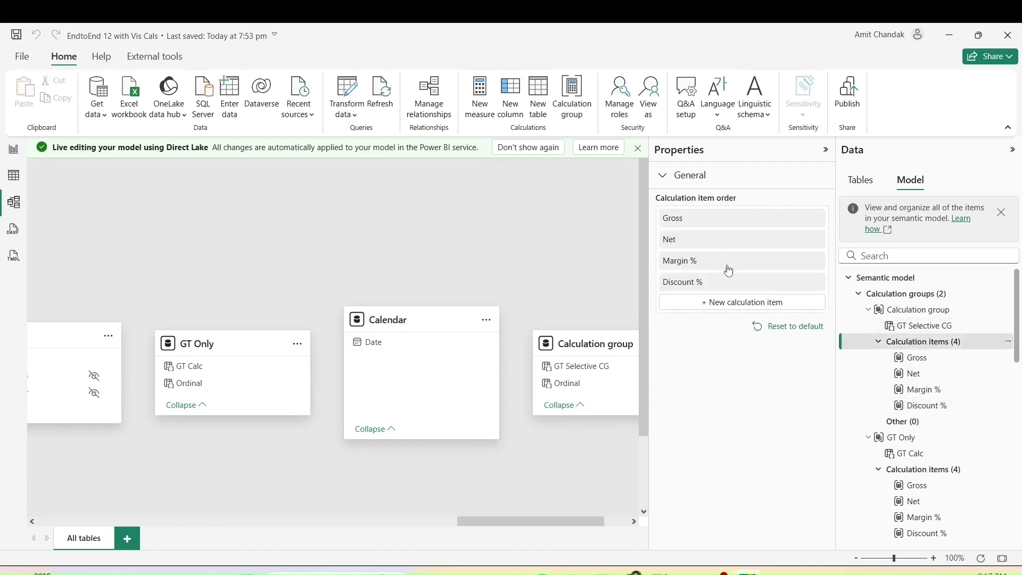
{"action": "left_click_drag", "start_coordinate": [727, 240], "coordinate": [727, 222]}
{"action": "left_click_drag", "start_coordinate": [716, 266], "coordinate": [728, 241]}
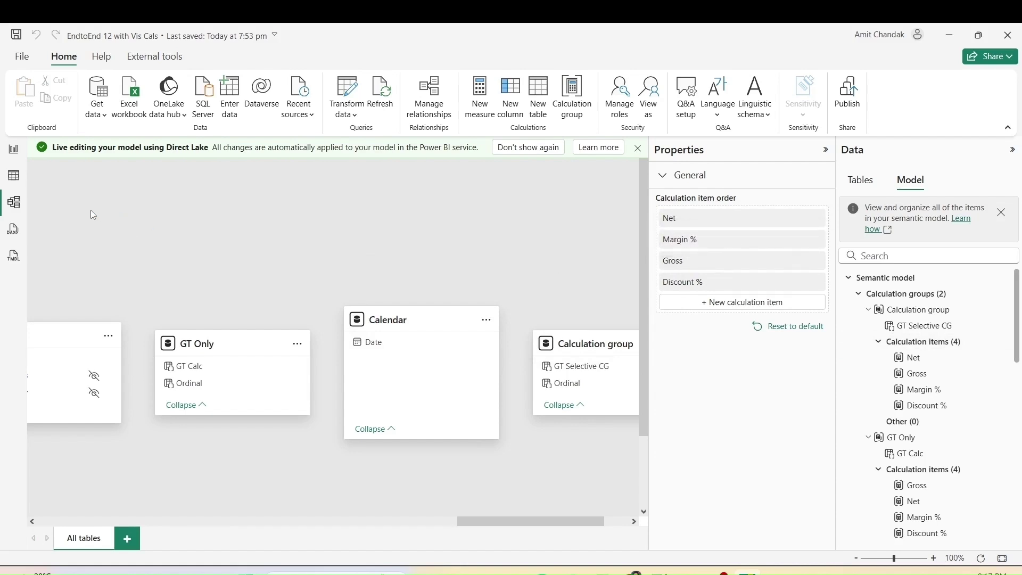
{"action": "left_click", "coordinate": [13, 155]}
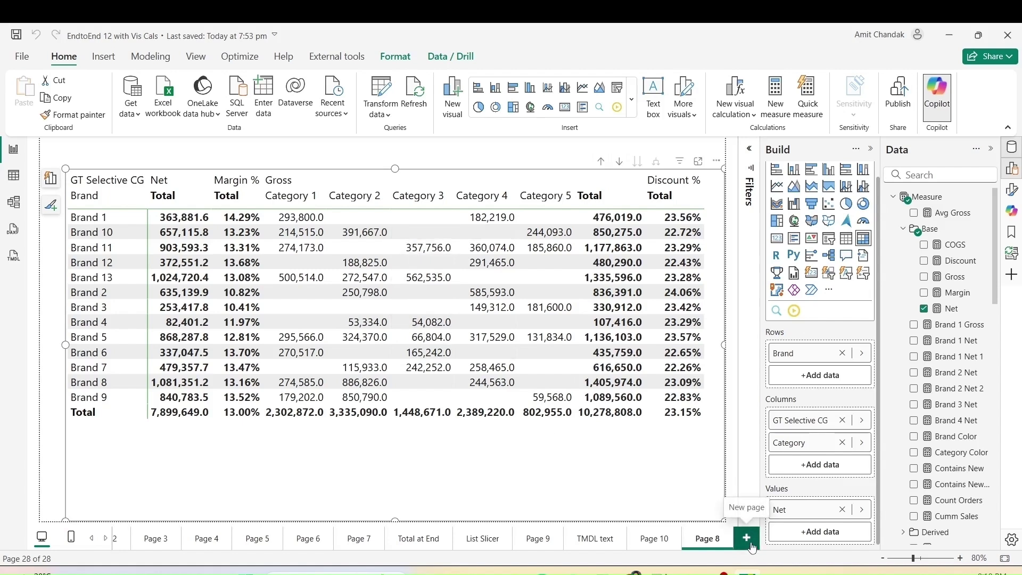
- Duplicate Page 8 and, in the copied matrix, move Category to the rows and Brand to the columns above GT Selective CG
{"action": "right_click", "coordinate": [699, 535]}
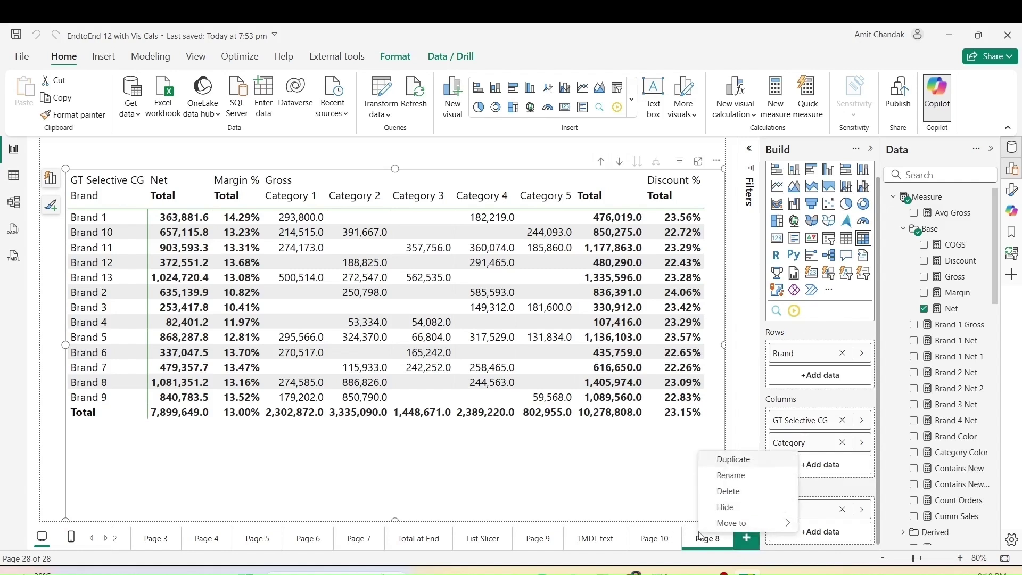
{"action": "left_click", "coordinate": [725, 459]}
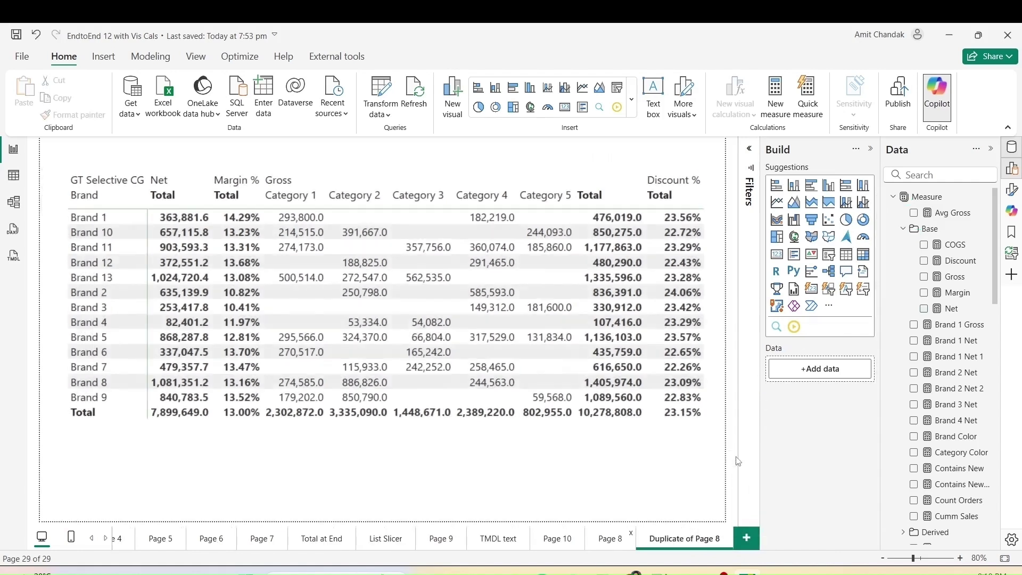
{"action": "left_click", "coordinate": [662, 460]}
{"action": "left_click_drag", "start_coordinate": [785, 458], "coordinate": [793, 392]}
{"action": "left_click_drag", "start_coordinate": [785, 369], "coordinate": [803, 462]}
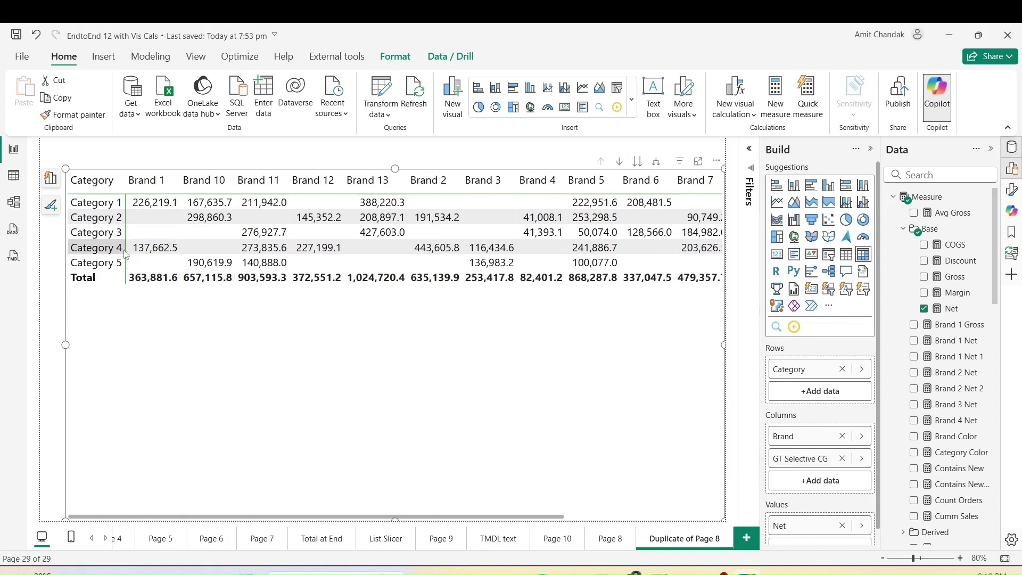
{"action": "scroll", "coordinate": [644, 261], "scroll_direction": "right", "scroll_amount": 3}
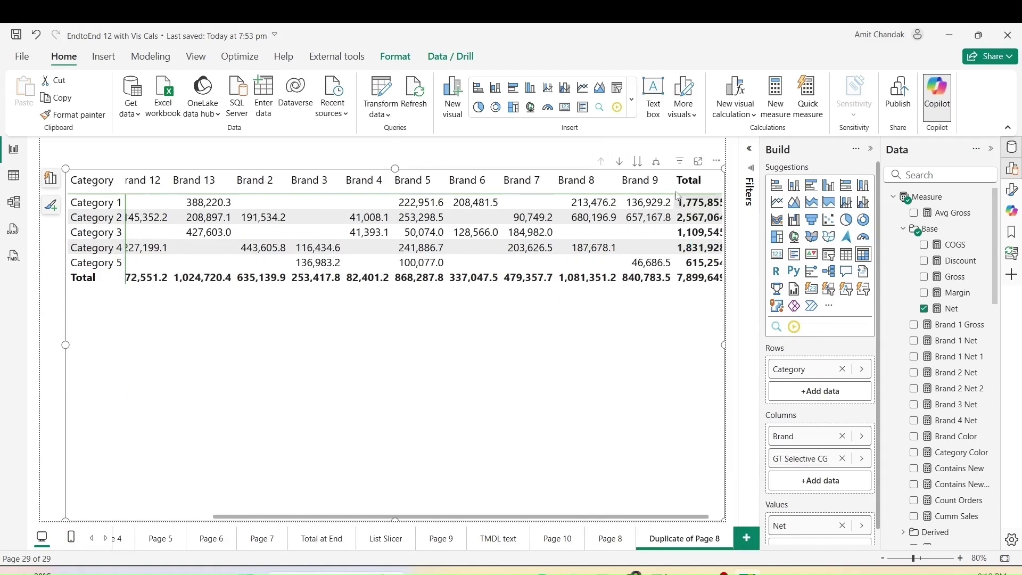
{"action": "left_click", "coordinate": [190, 519]}
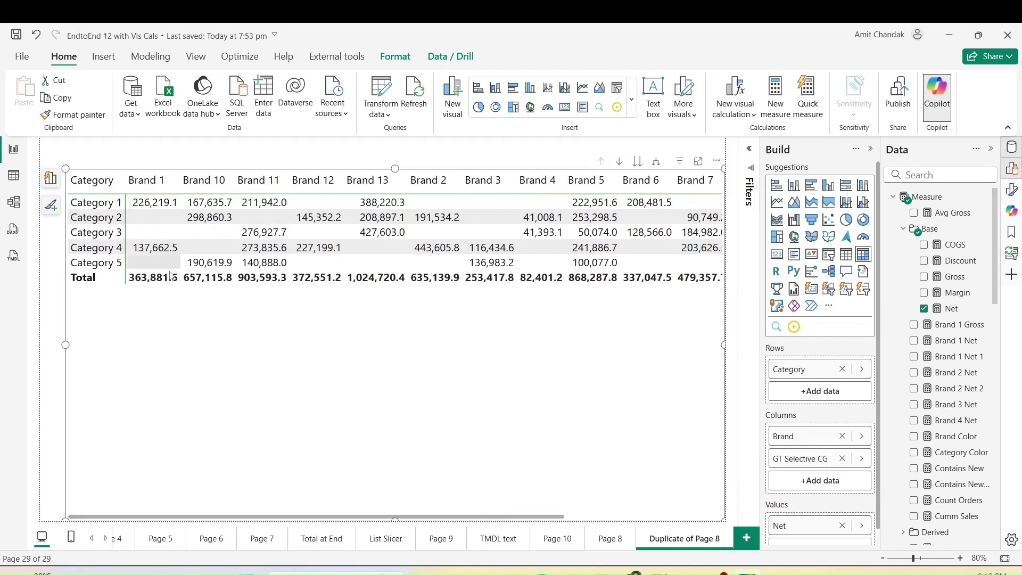
- Move GT Selective CG from the columns to the rows above Category and expand the row hierarchy one level
{"action": "left_click_drag", "start_coordinate": [783, 458], "coordinate": [789, 364]}
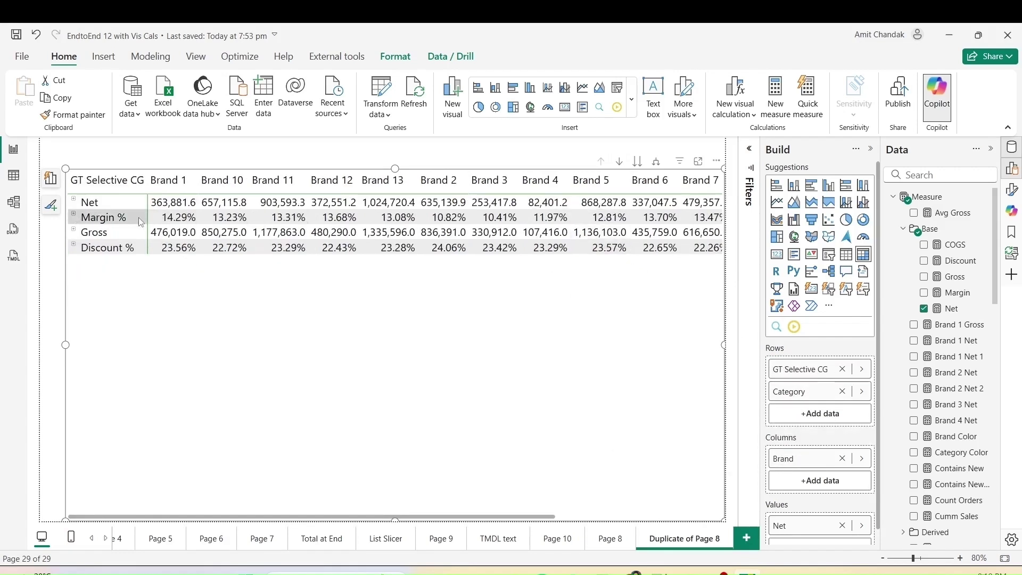
{"action": "left_click", "coordinate": [656, 162]}
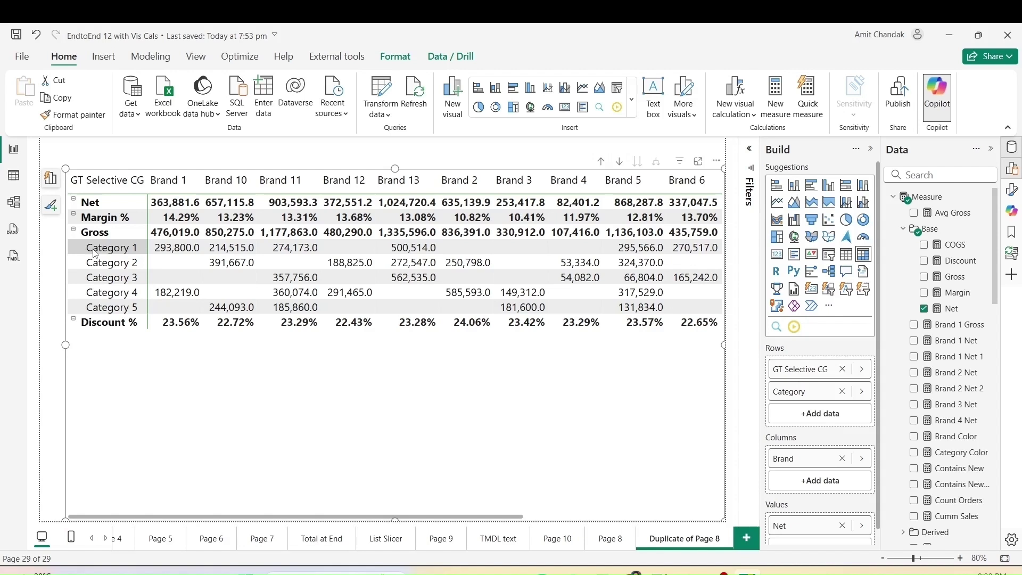
- Remove Brand from the matrix's columns and duplicate the Duplicate of Page 8 page
{"action": "left_click", "coordinate": [841, 458]}
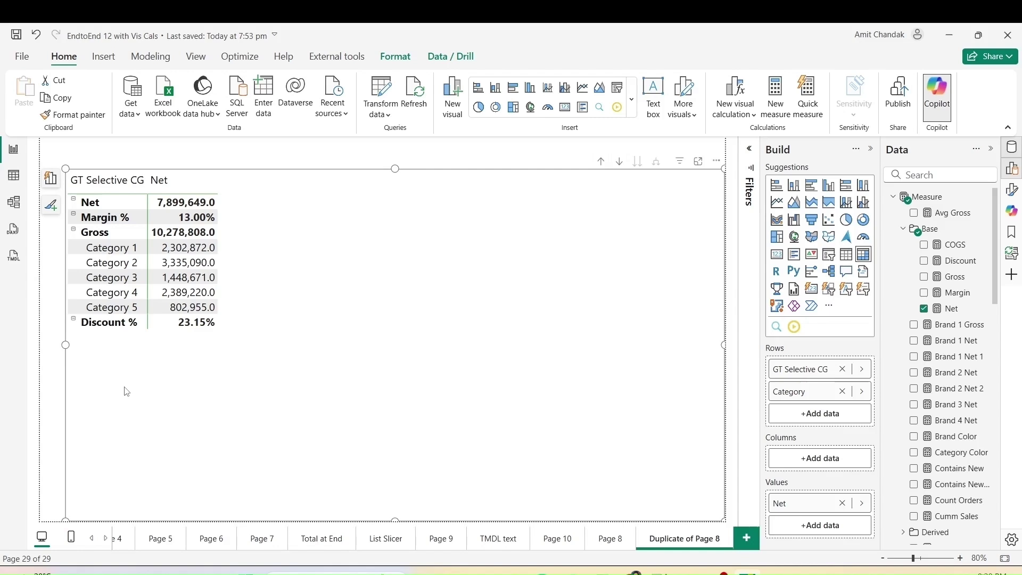
{"action": "right_click", "coordinate": [684, 538]}
{"action": "left_click", "coordinate": [433, 378]}
{"action": "right_click", "coordinate": [666, 545]}
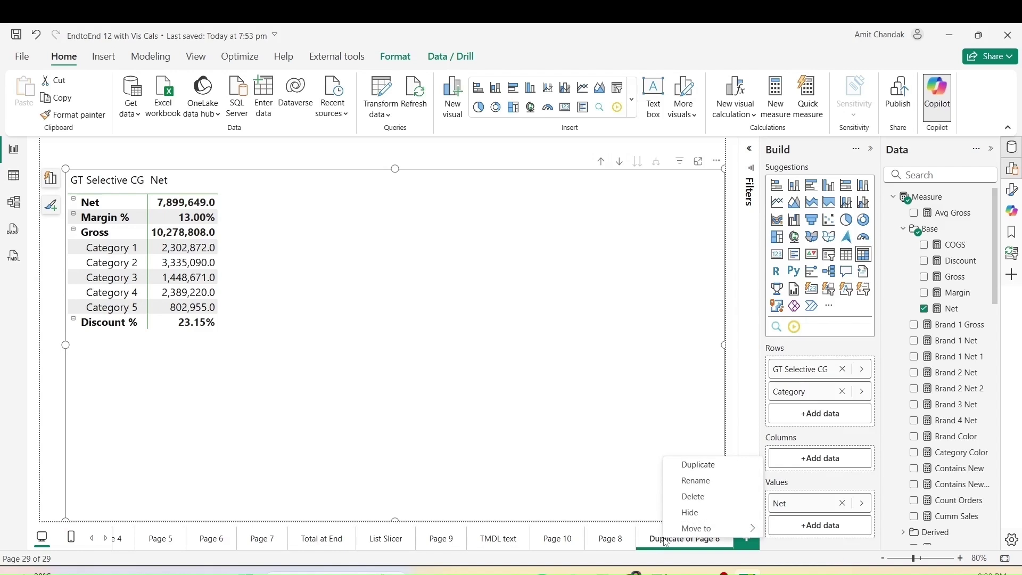
{"action": "left_click", "coordinate": [689, 469]}
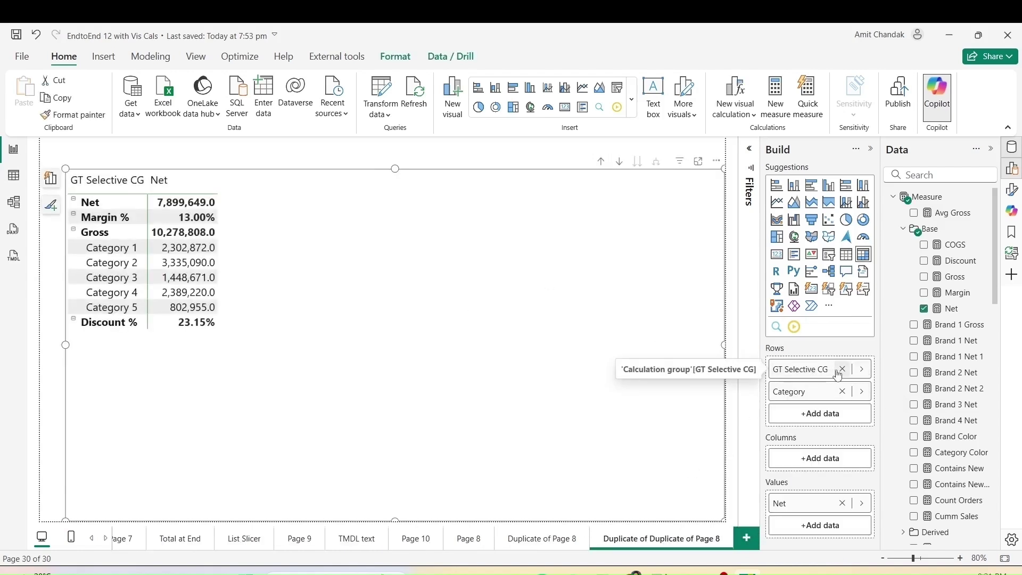
- Replace GT Selective CG with GT Calc in the rows of the newly copied matrix and expand the row hierarchy one level
{"action": "scroll", "coordinate": [937, 285], "scroll_direction": "down", "scroll_amount": 5}
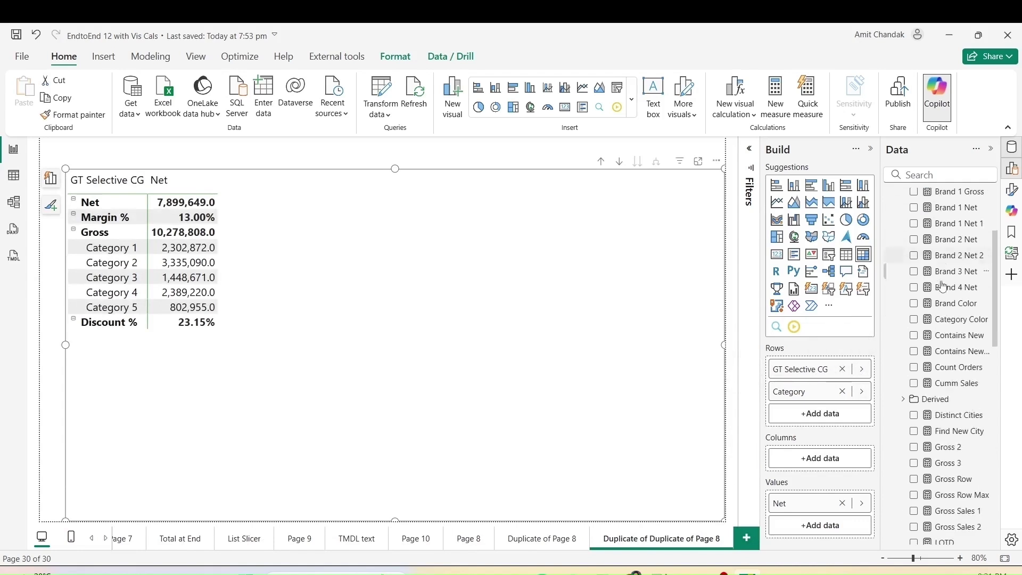
{"action": "scroll", "coordinate": [939, 352], "scroll_direction": "up", "scroll_amount": 10}
{"action": "left_click", "coordinate": [893, 197]}
{"action": "left_click_drag", "start_coordinate": [944, 260], "coordinate": [836, 370]}
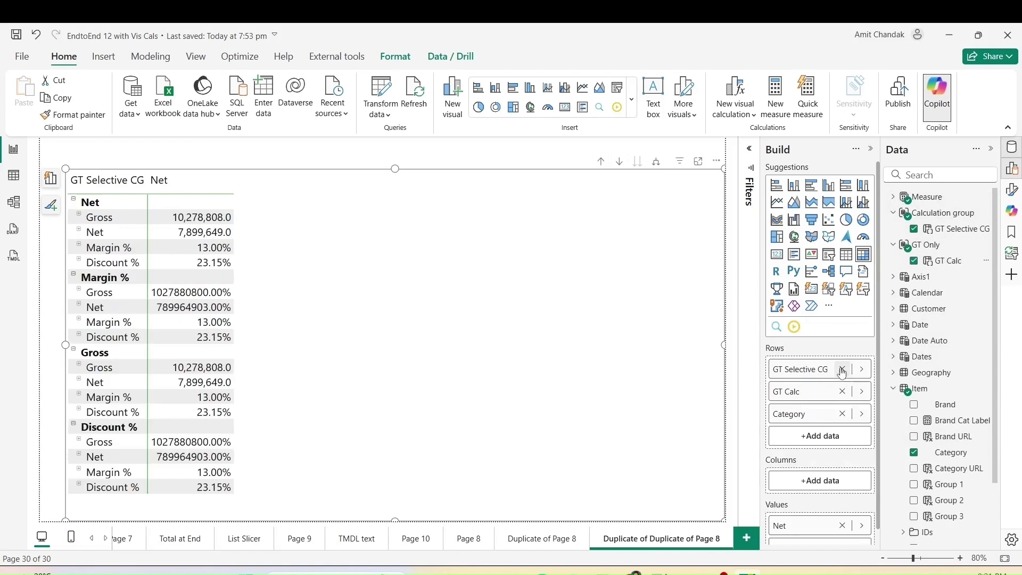
{"action": "left_click", "coordinate": [655, 161]}
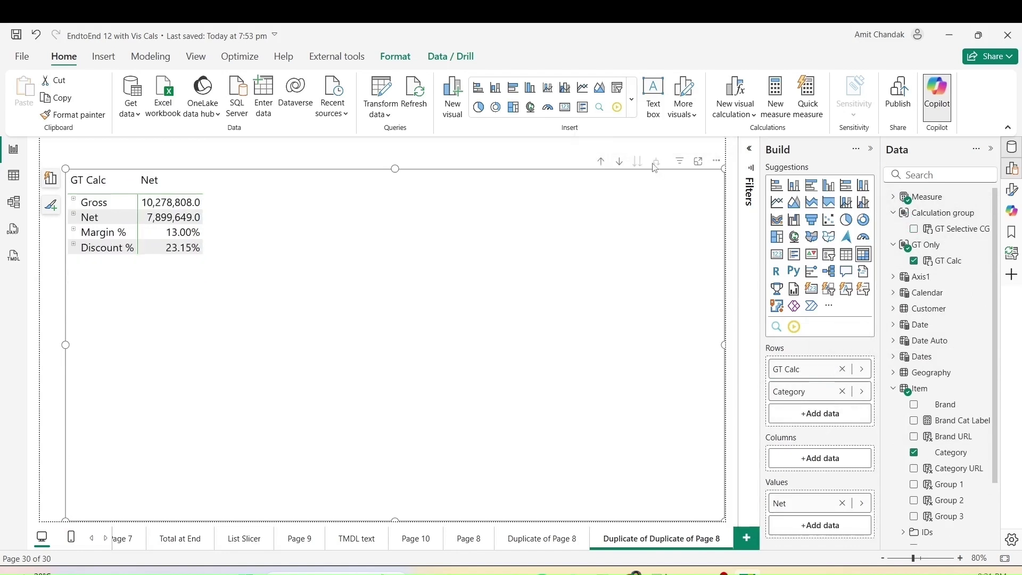